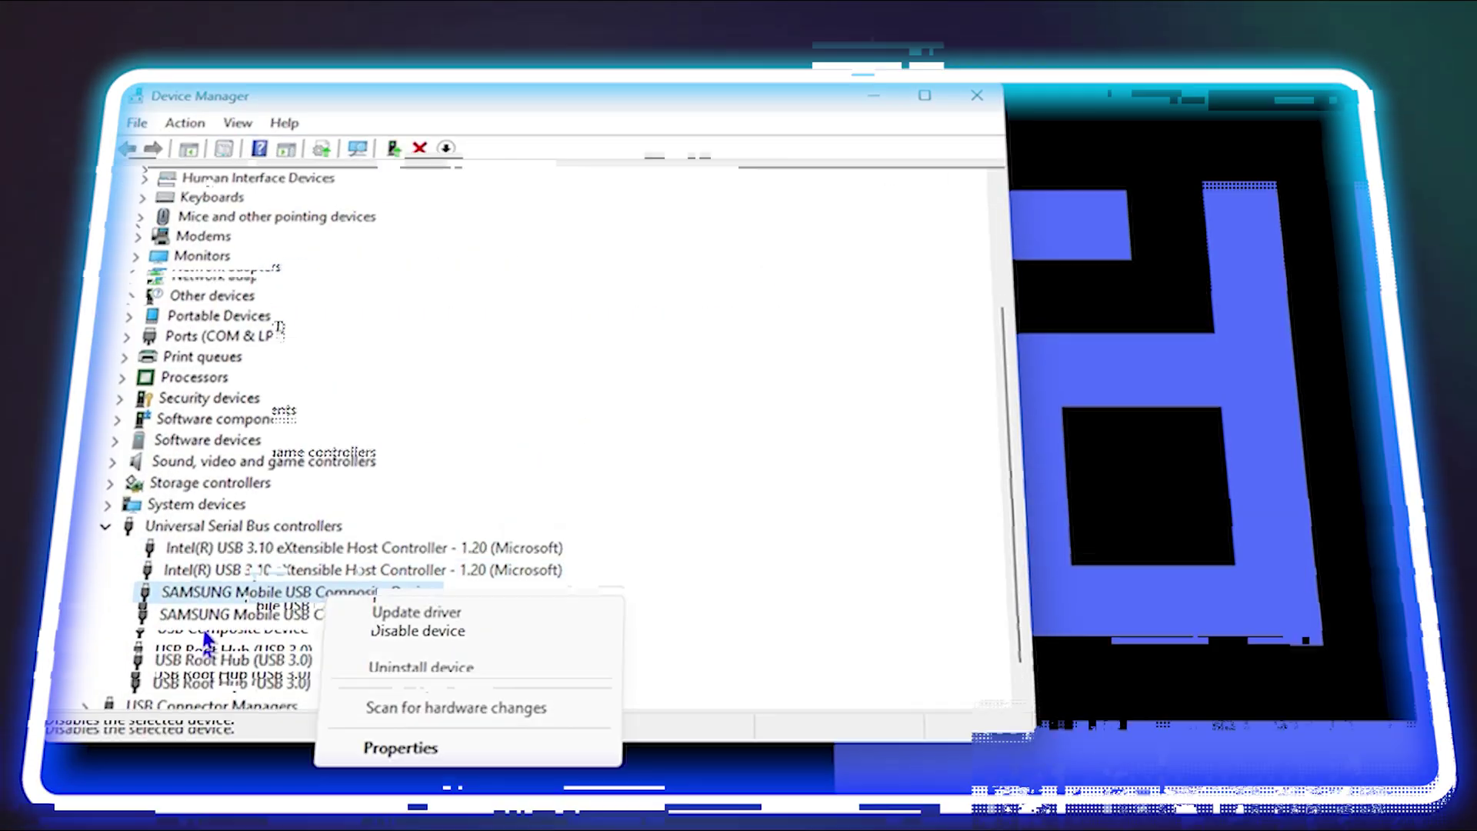
# Step: Search the Start menu for 'power' and open Edit Plan Settings for the High Performance plan
pyautogui.click(422, 626)
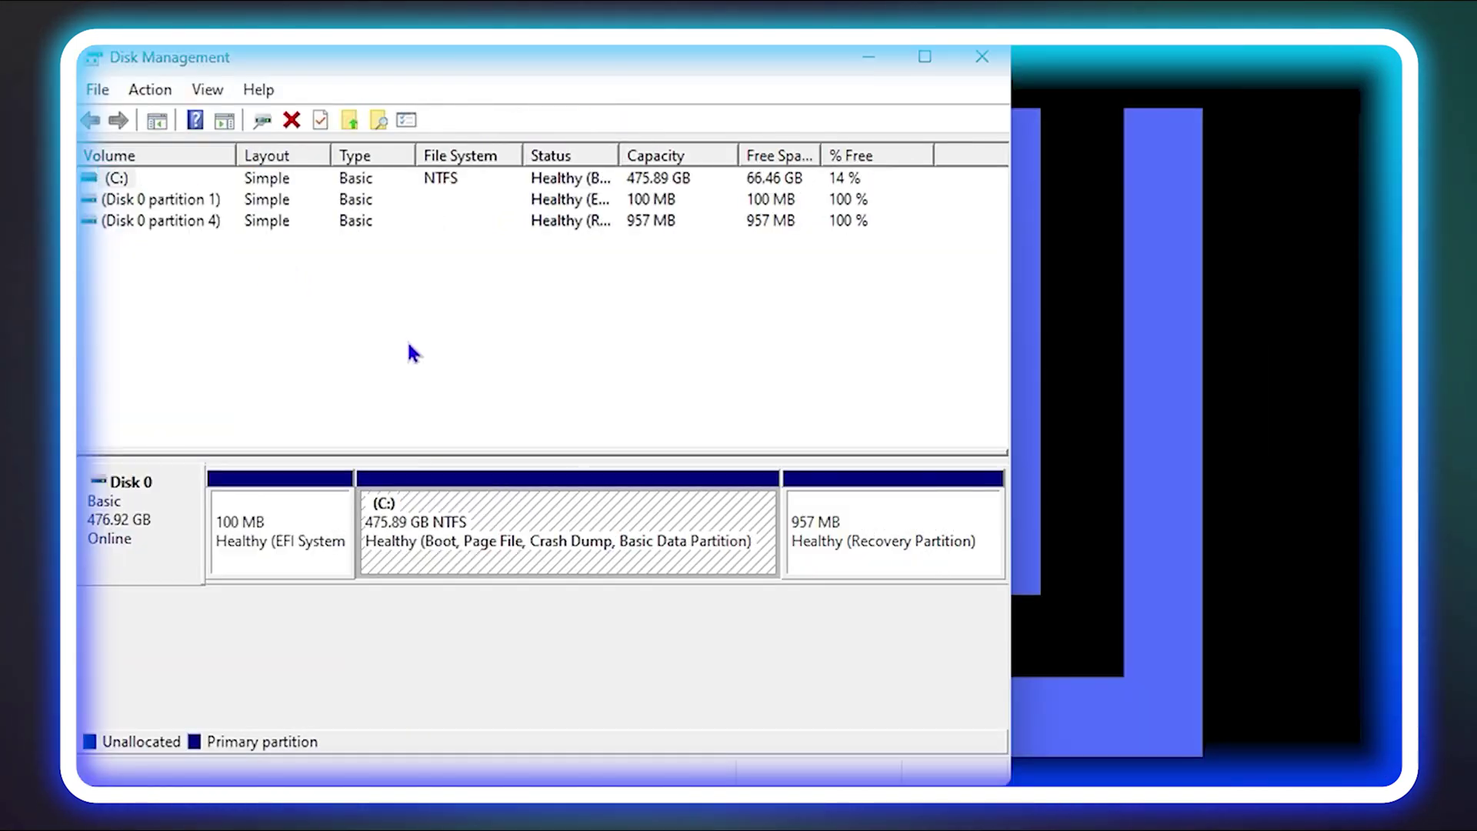
pyautogui.rightClick(116, 178)
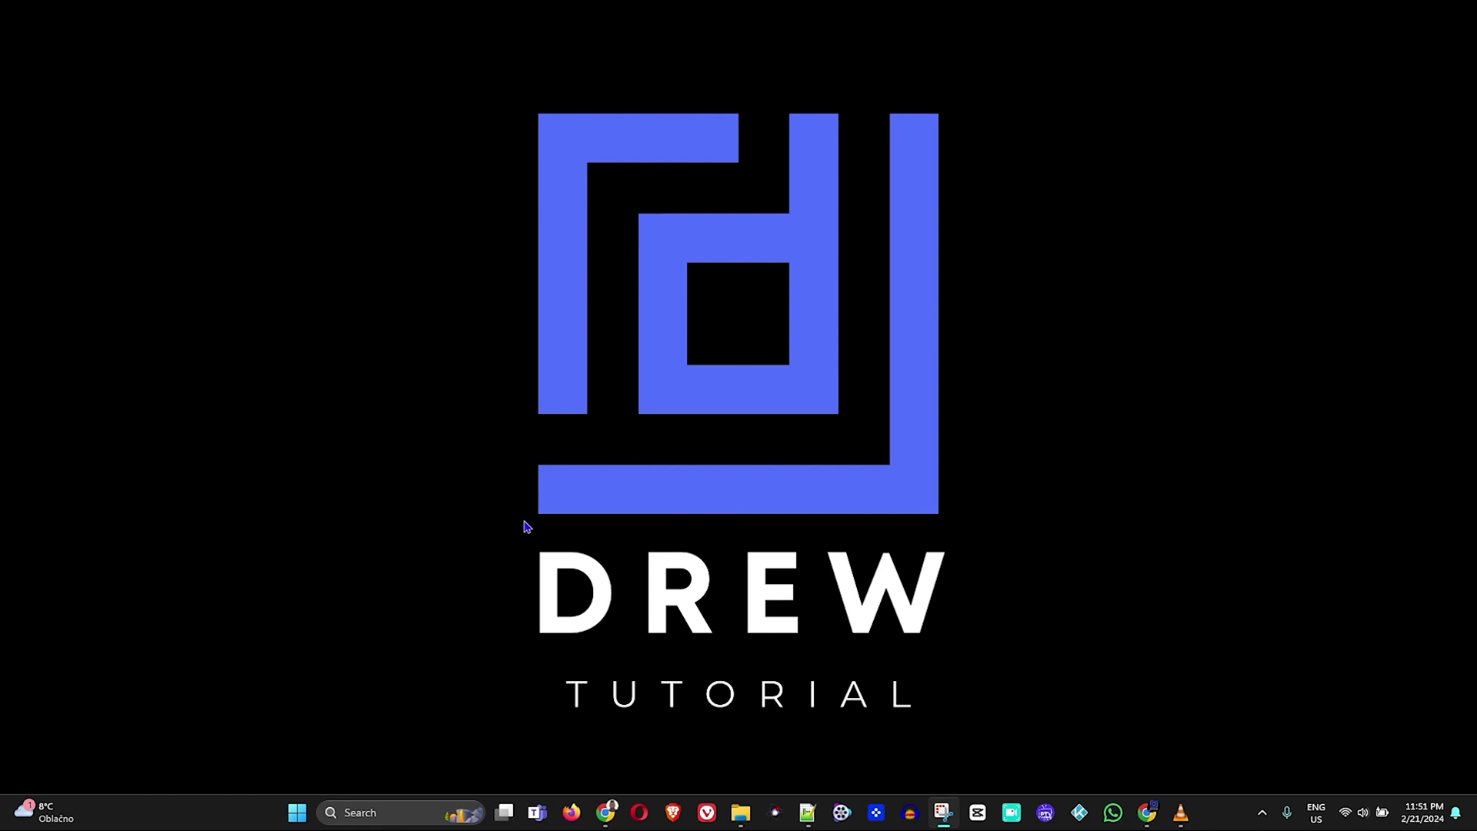
pyautogui.click(297, 814)
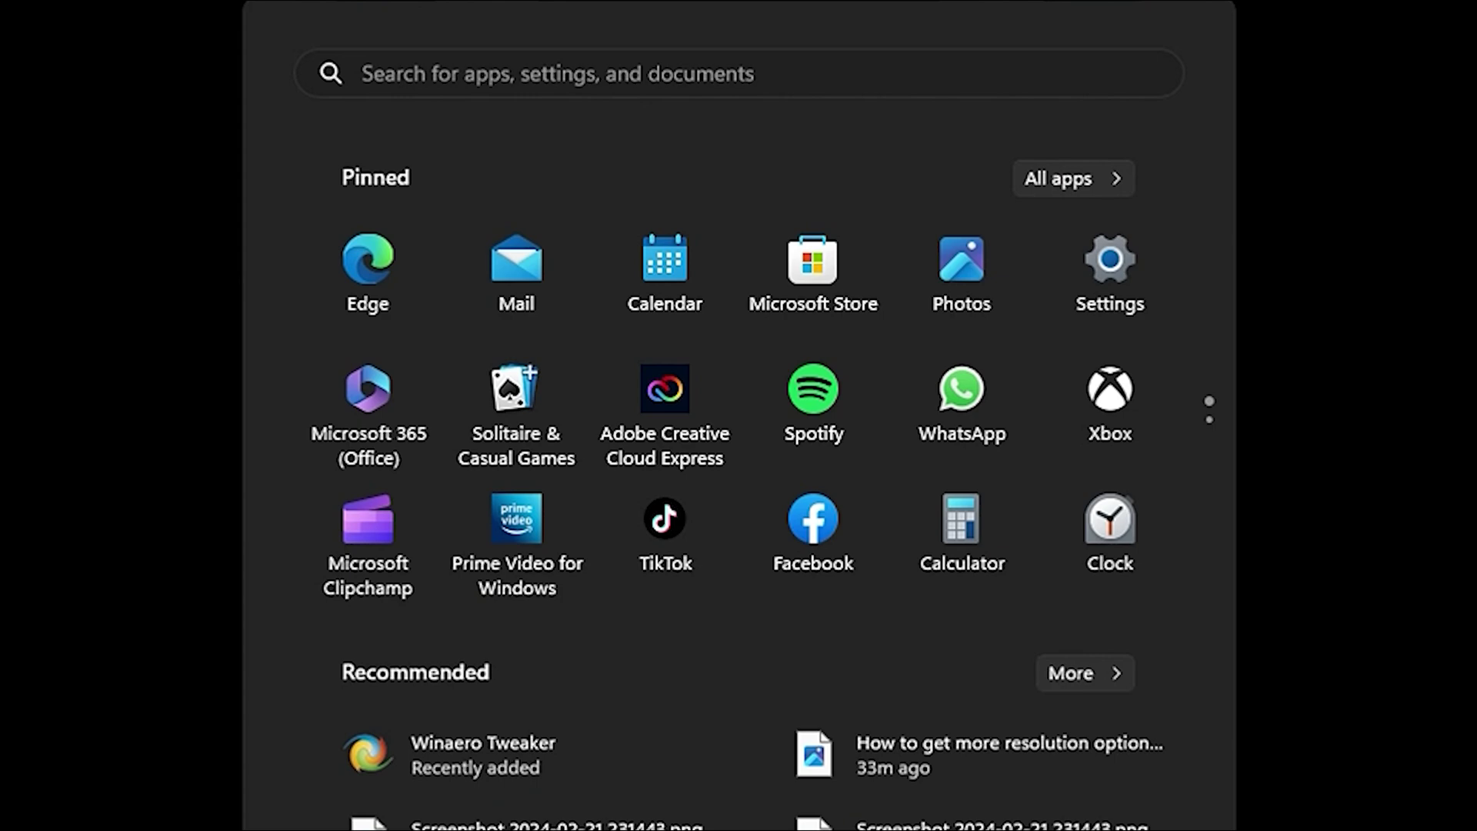
pyautogui.write('power')
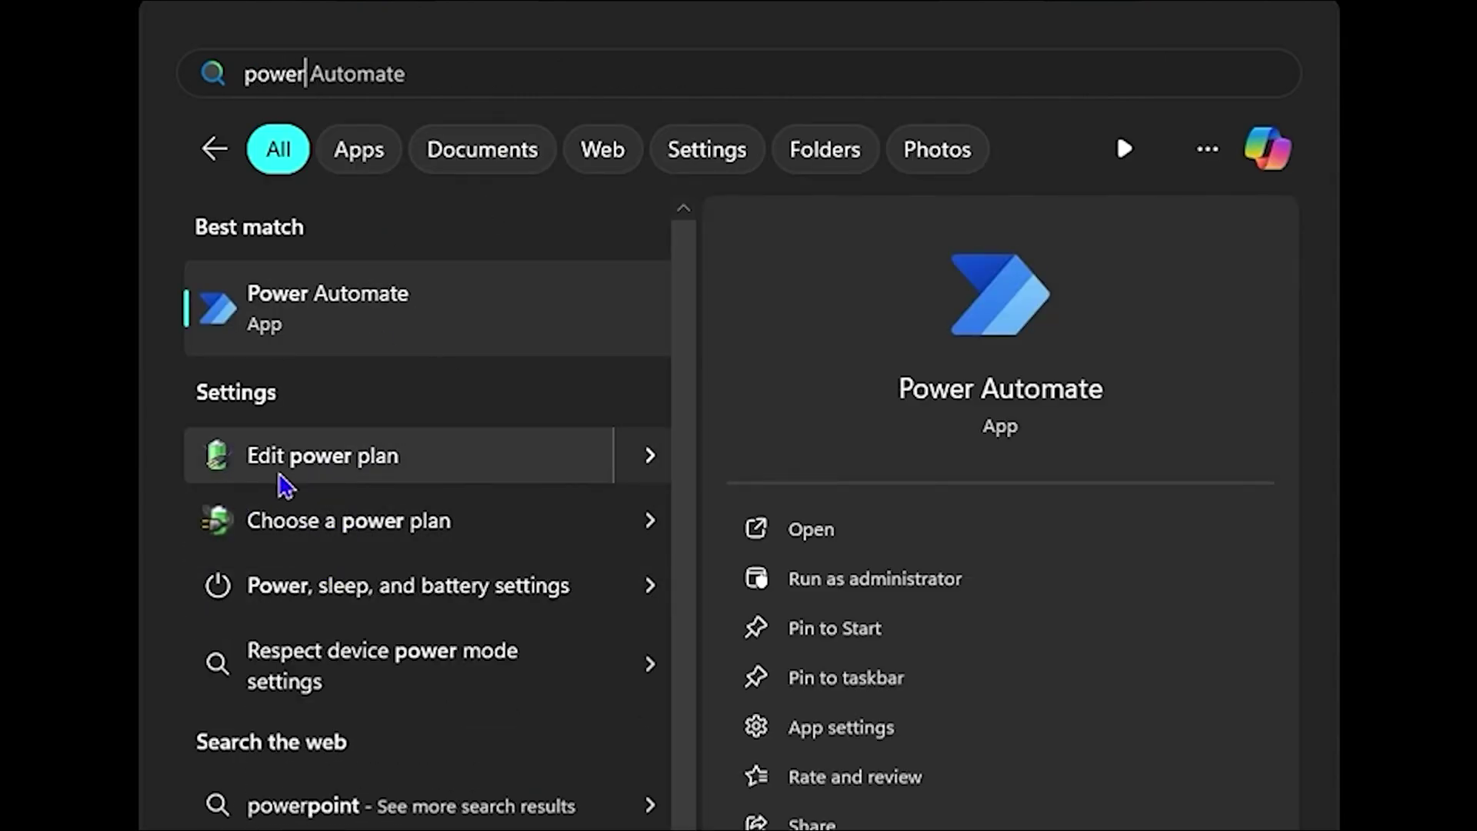
pyautogui.click(301, 467)
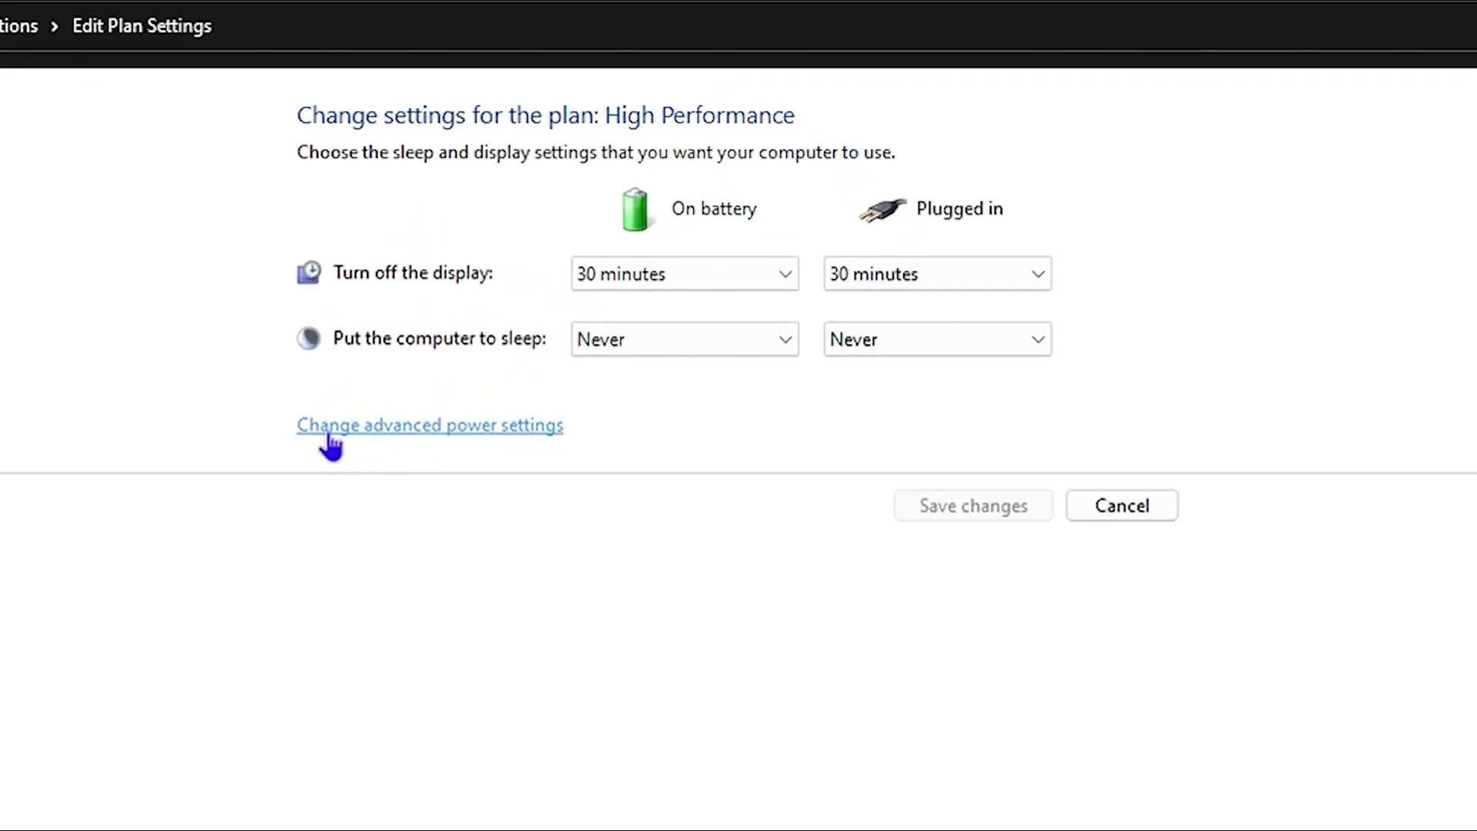
pyautogui.click(430, 436)
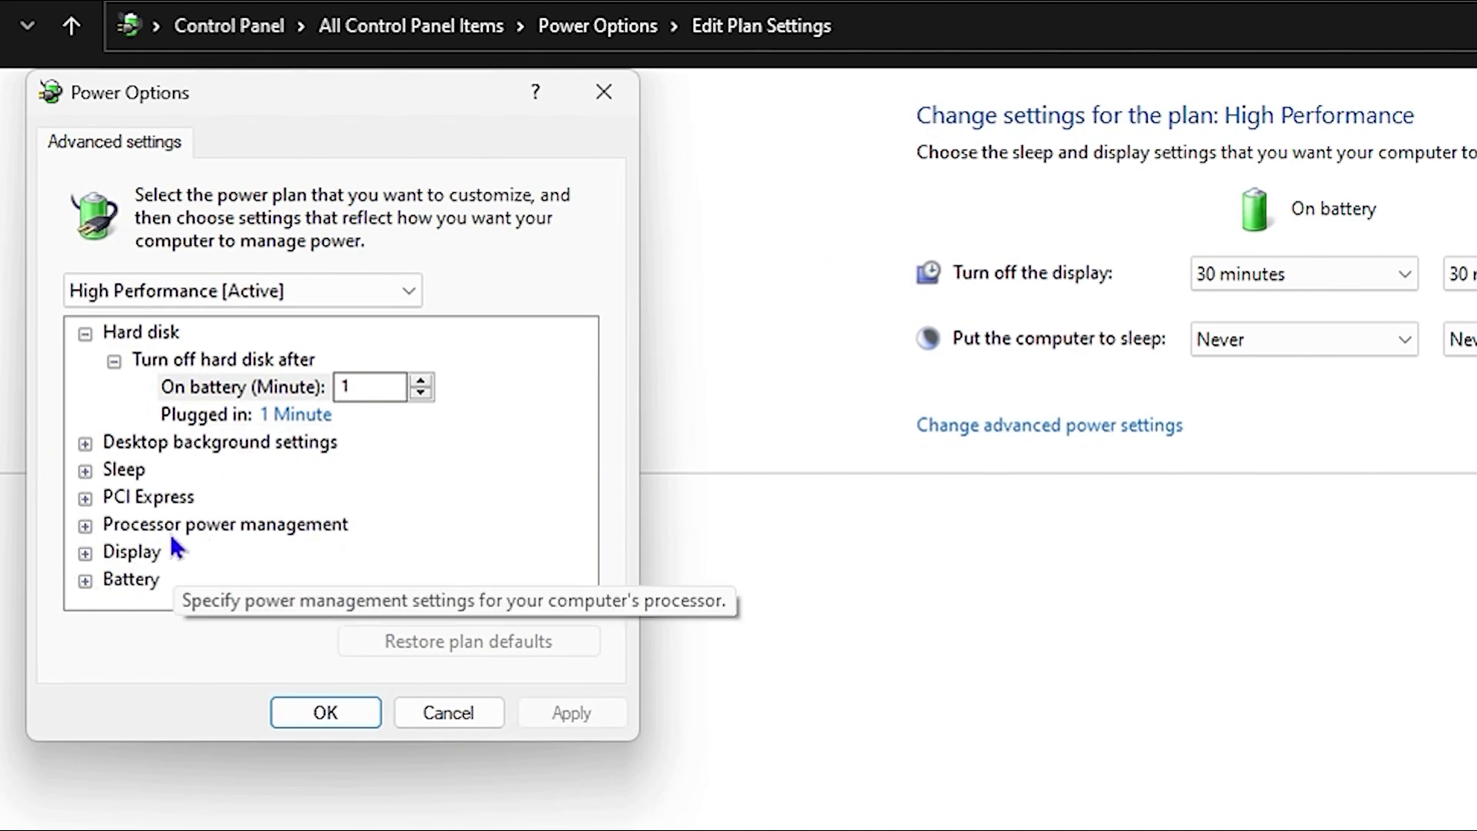
pyautogui.click(96, 555)
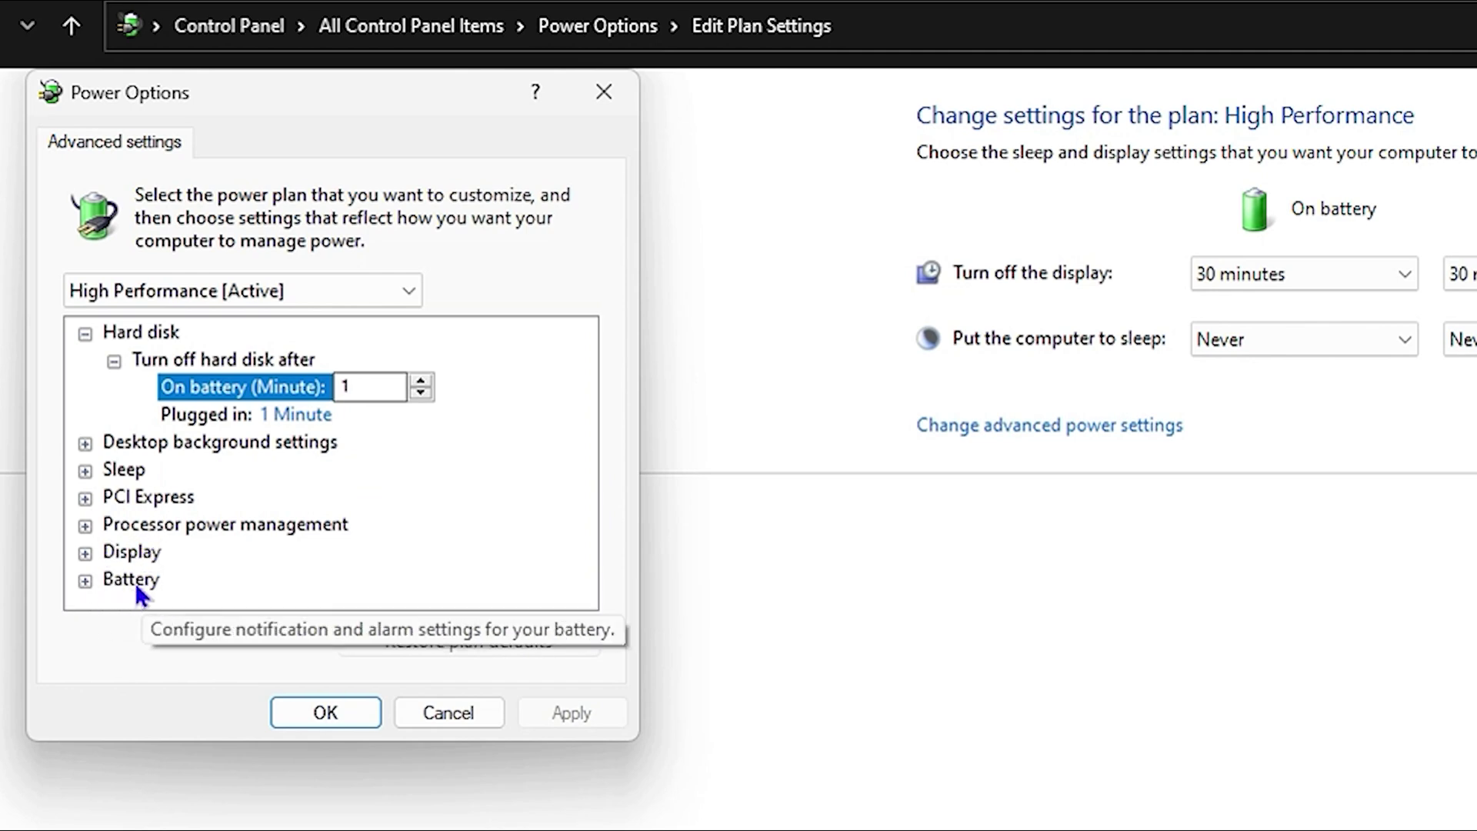
pyautogui.doubleClick(136, 496)
pyautogui.click(192, 551)
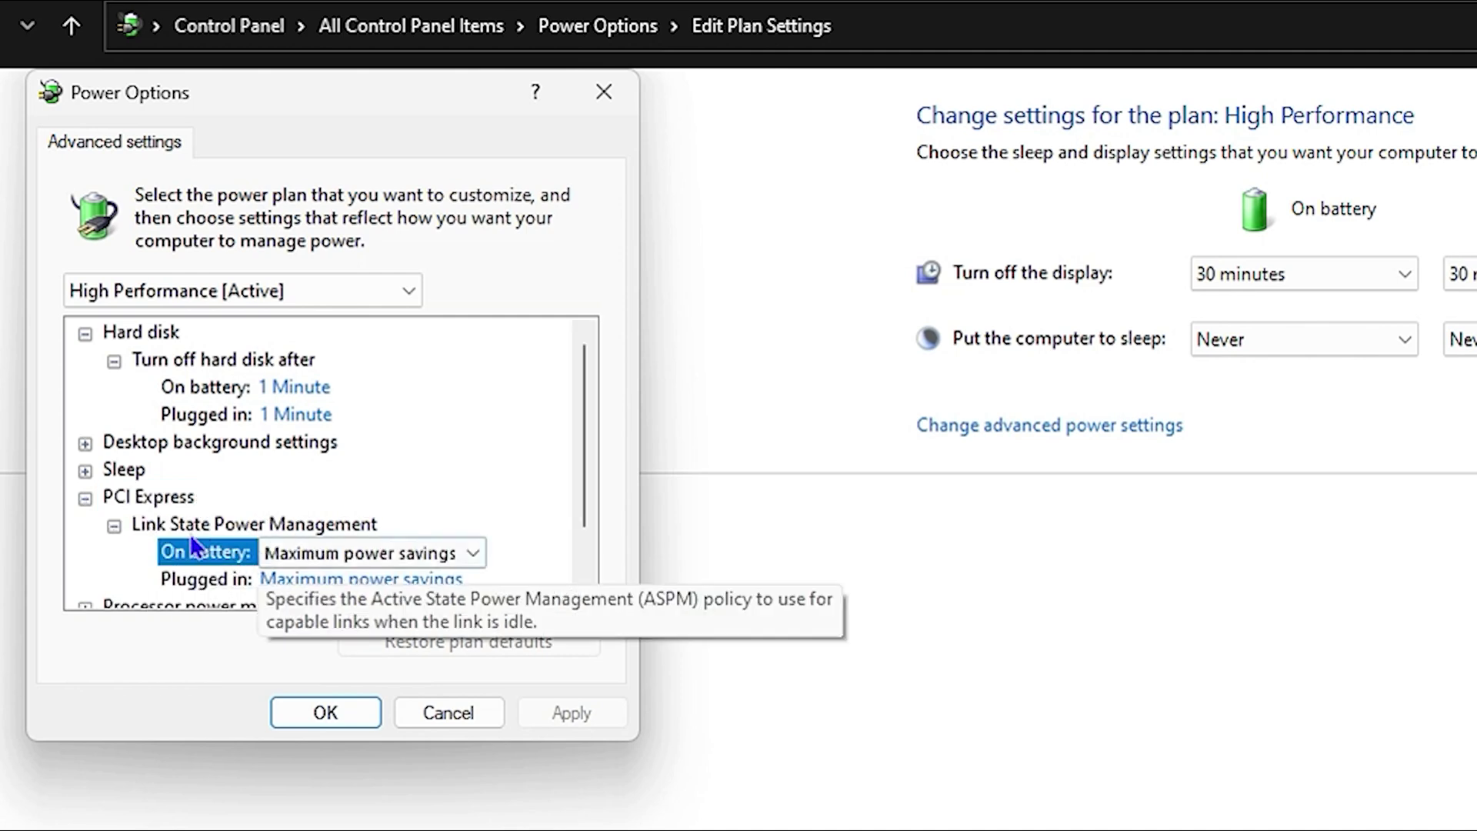
pyautogui.click(85, 496)
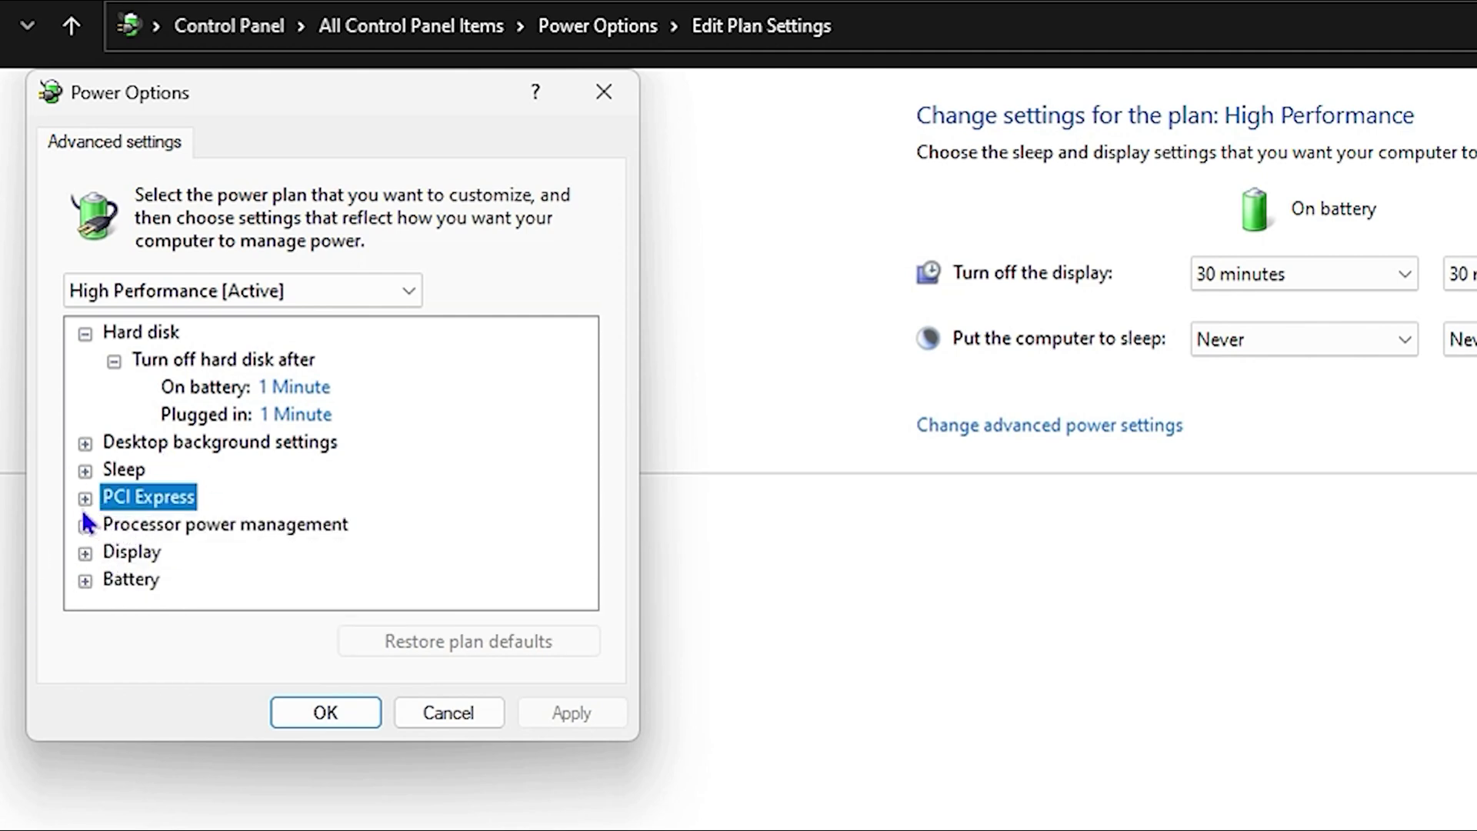
pyautogui.click(85, 497)
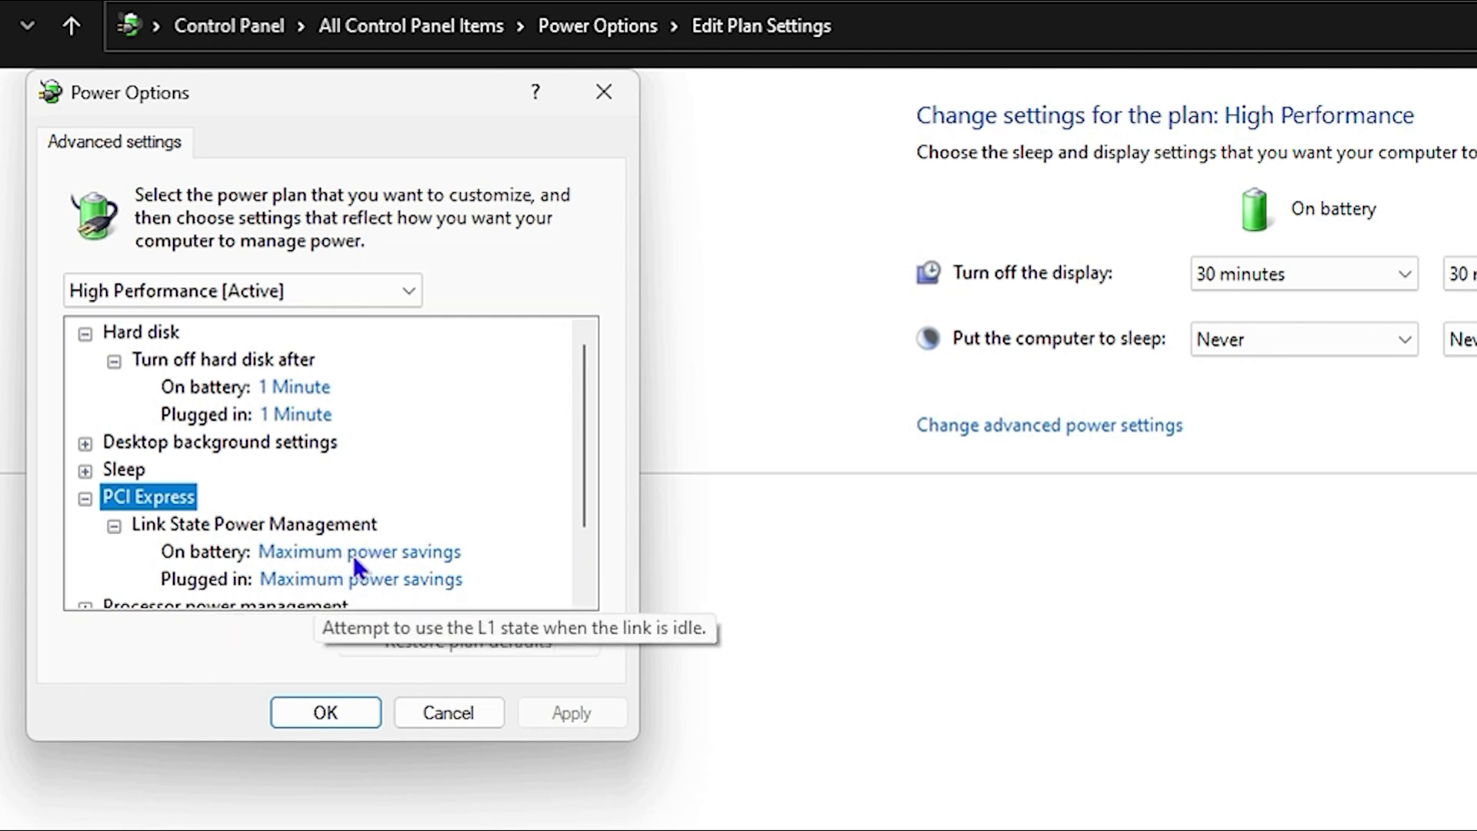
pyautogui.click(399, 568)
pyautogui.click(462, 559)
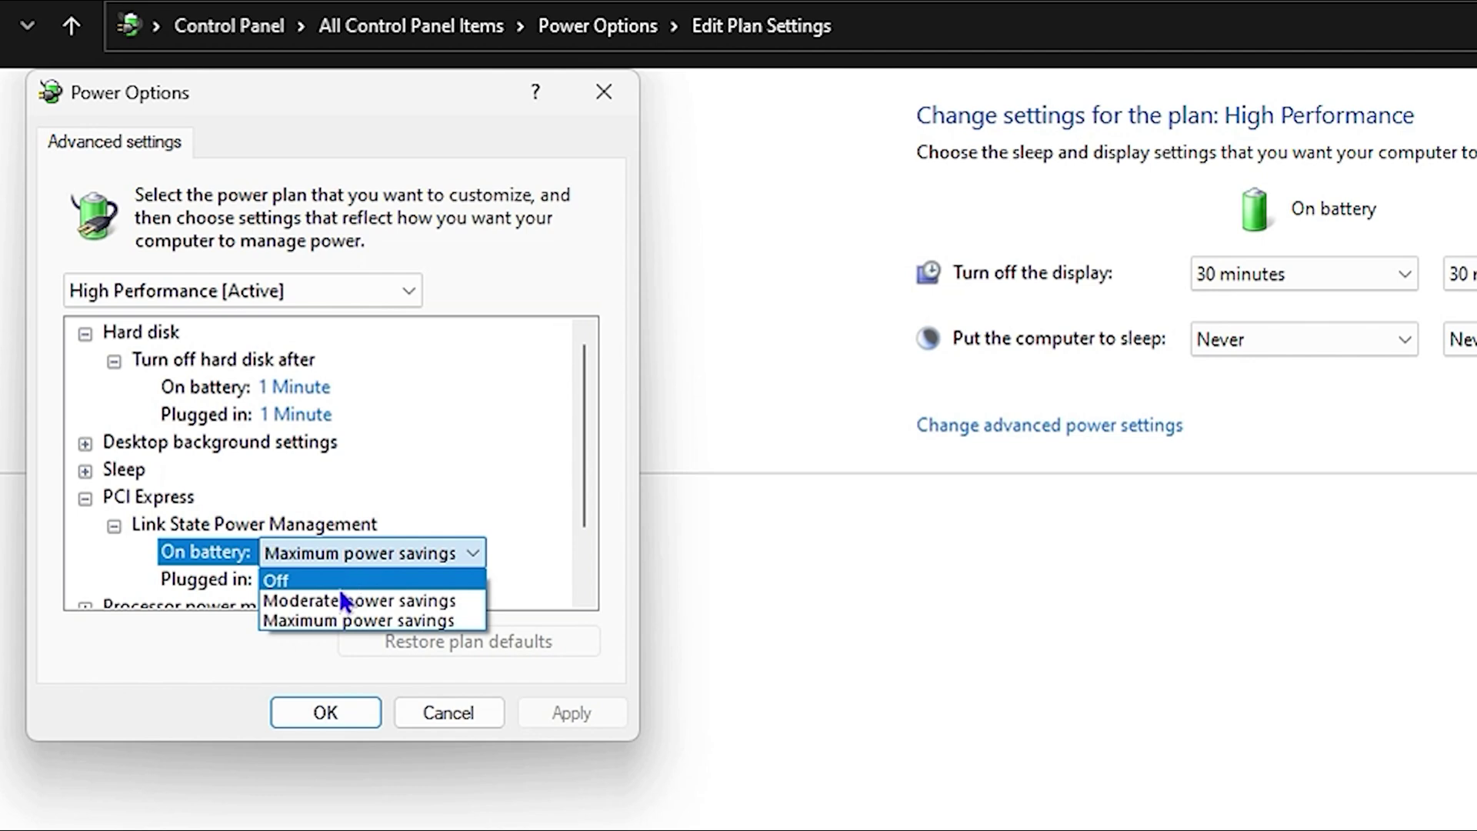
pyautogui.click(300, 488)
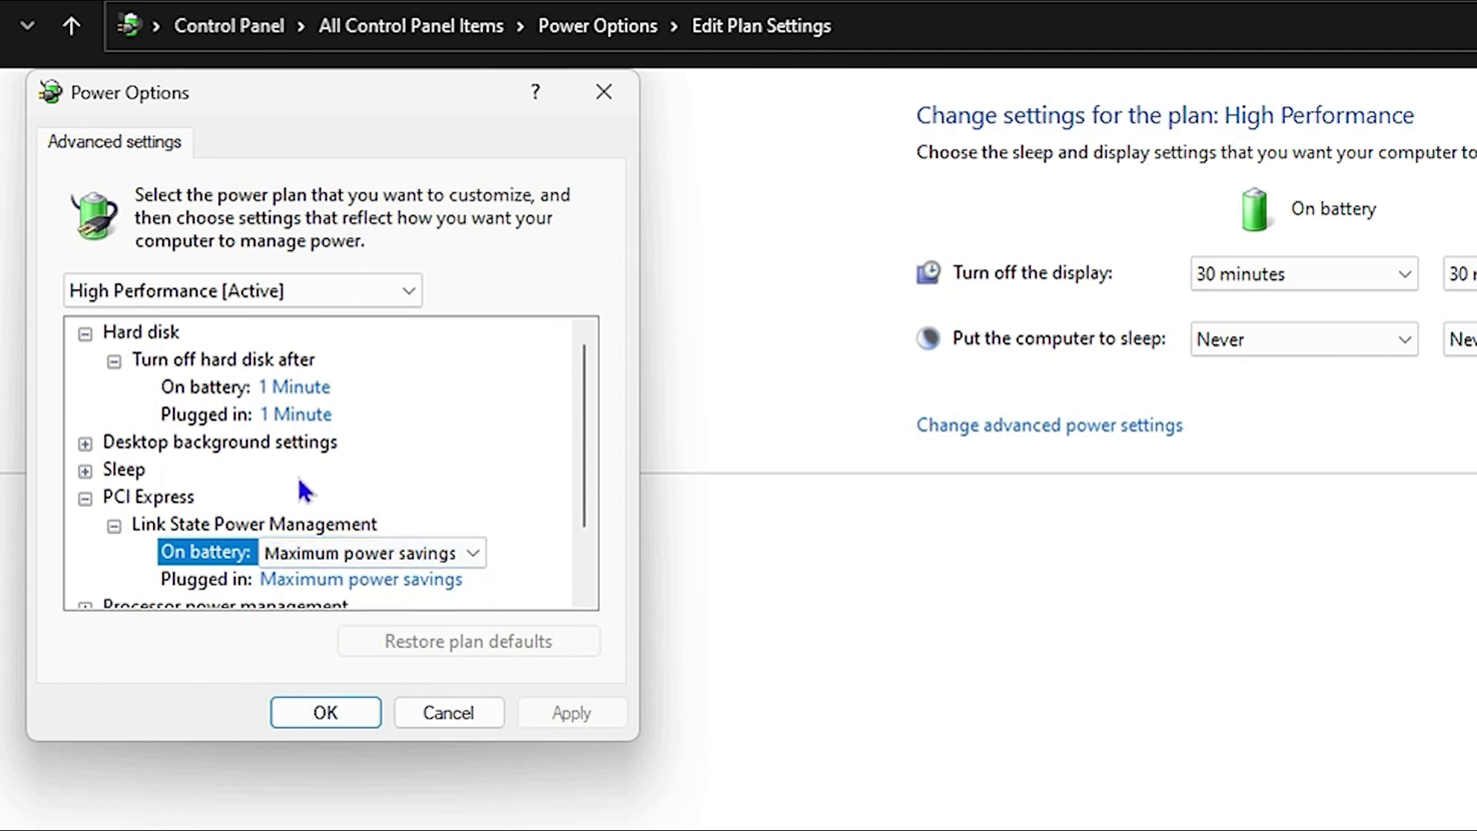
pyautogui.click(98, 498)
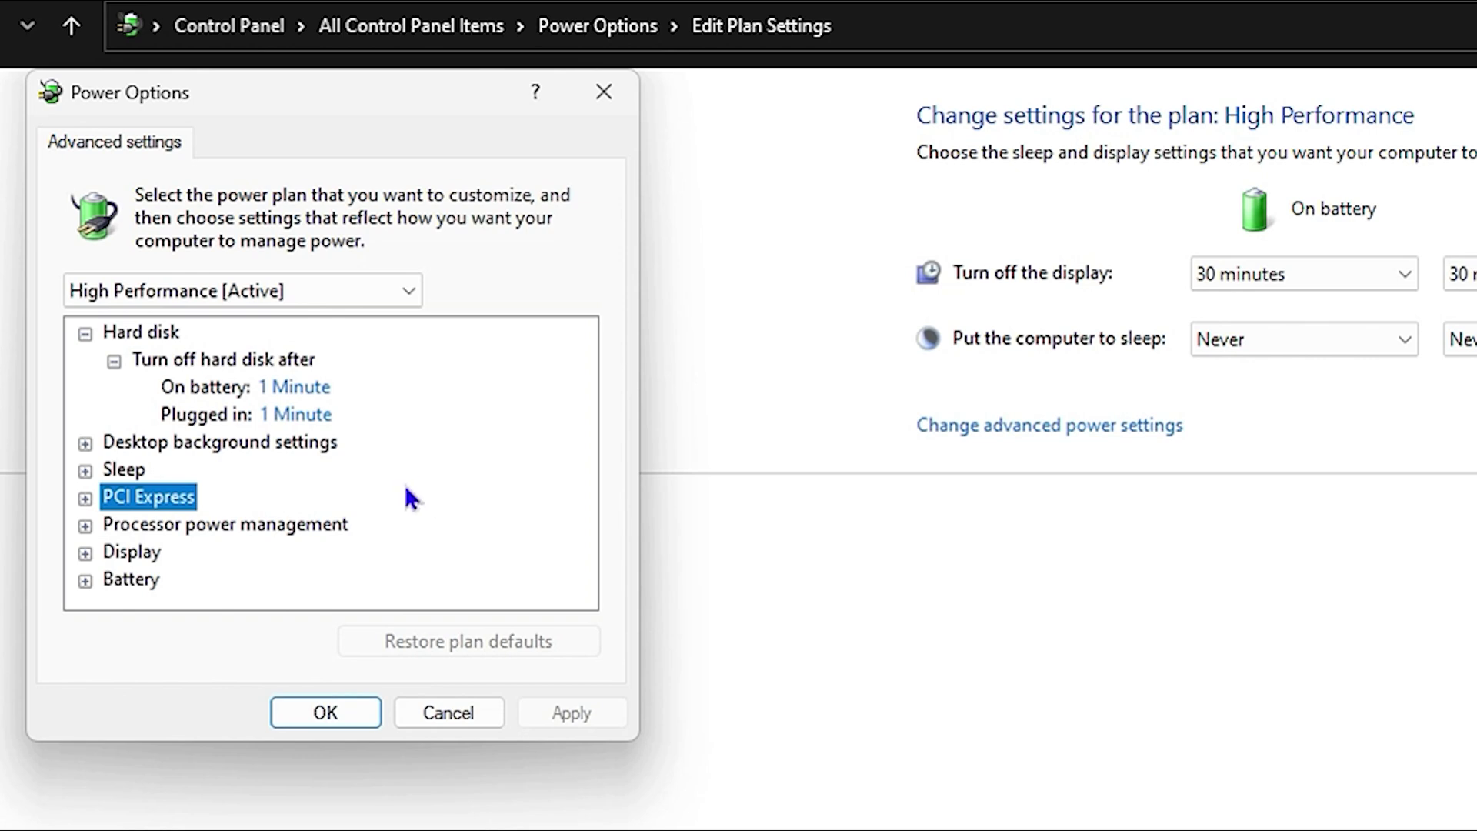
pyautogui.click(605, 97)
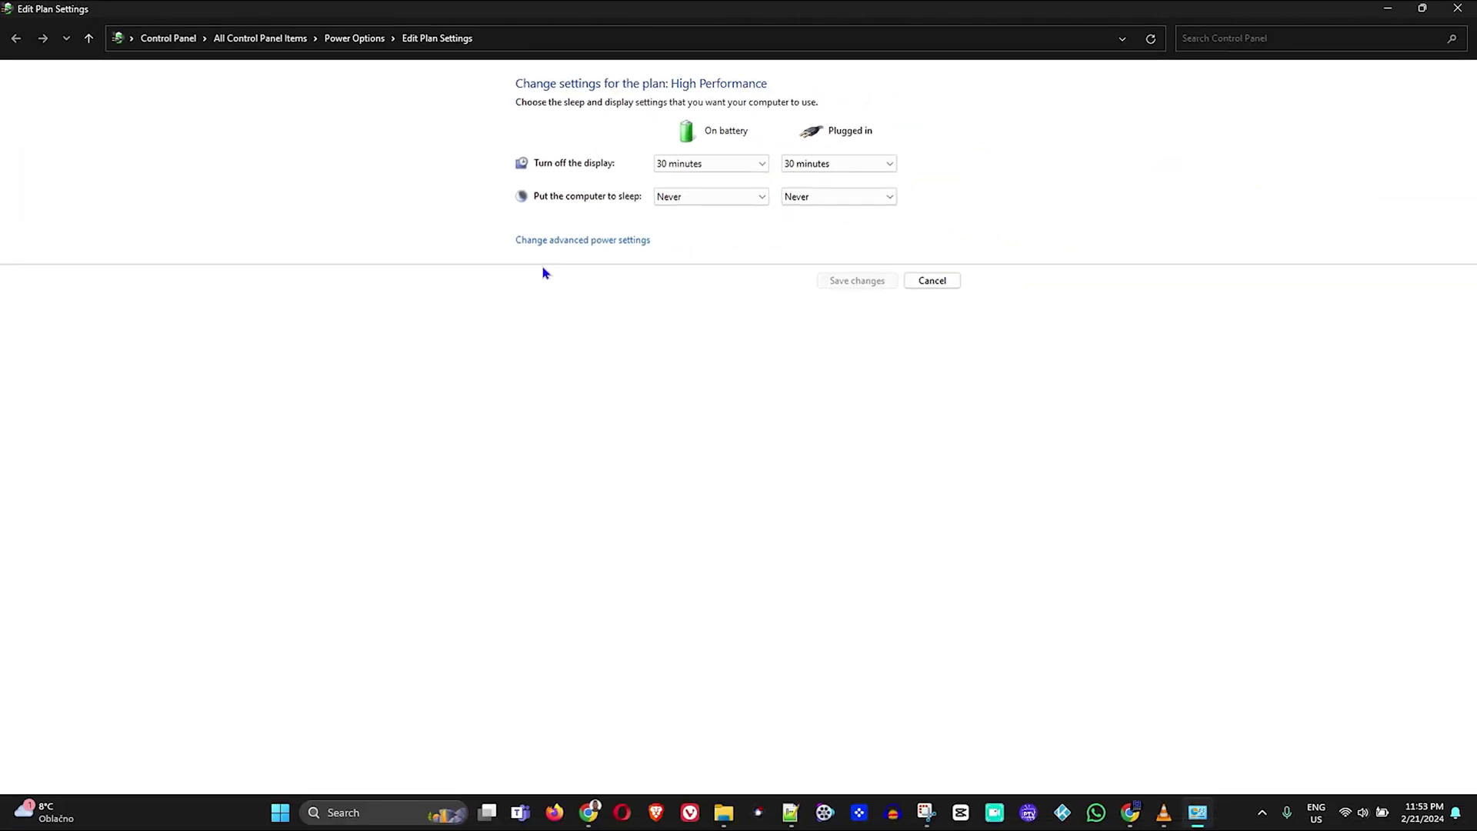
# Step: Close Control Panel and launch Device Manager from the Start quick-access menu
pyautogui.click(1446, 19)
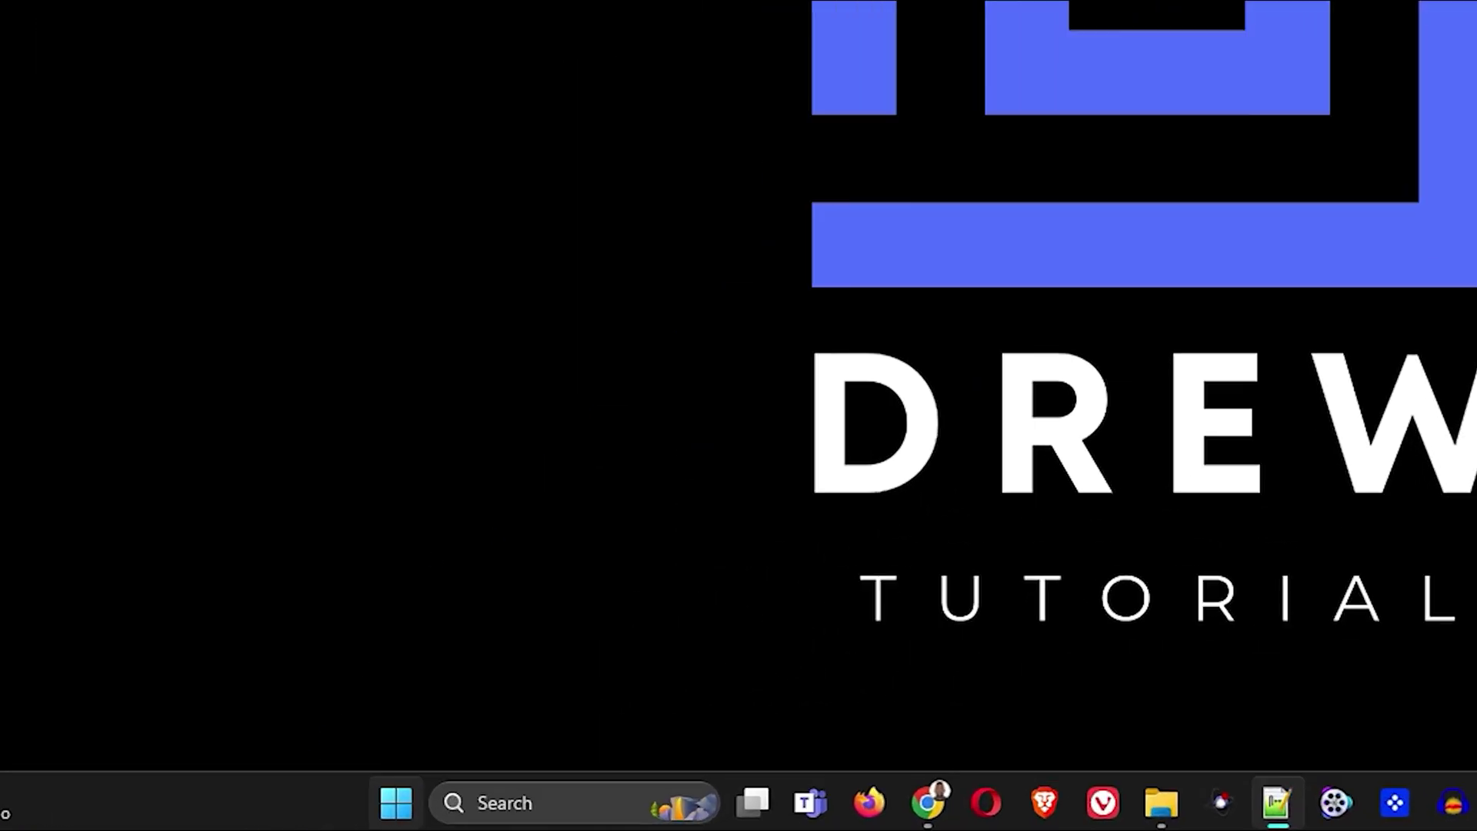
pyautogui.rightClick(413, 805)
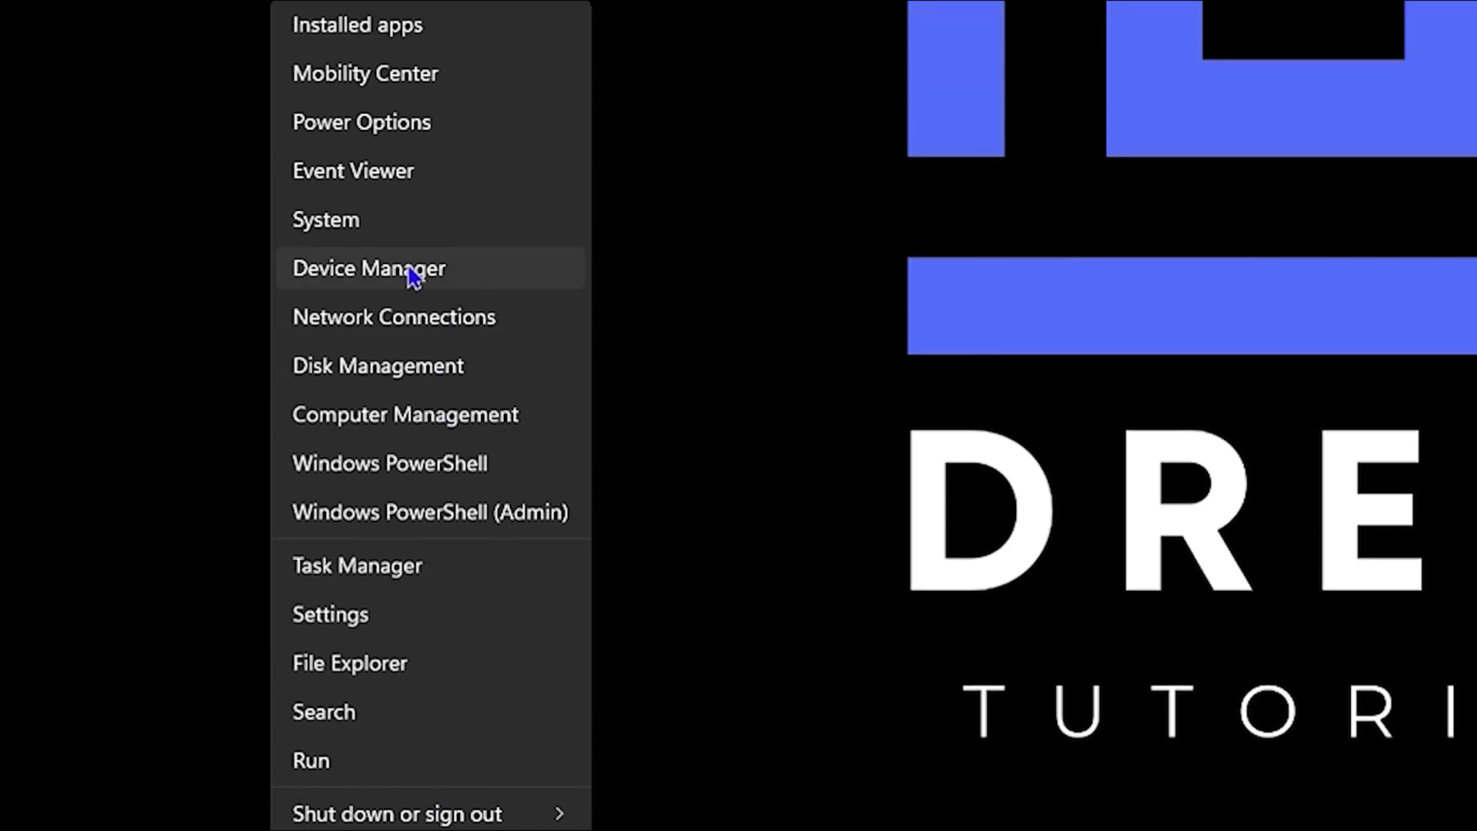
pyautogui.click(413, 273)
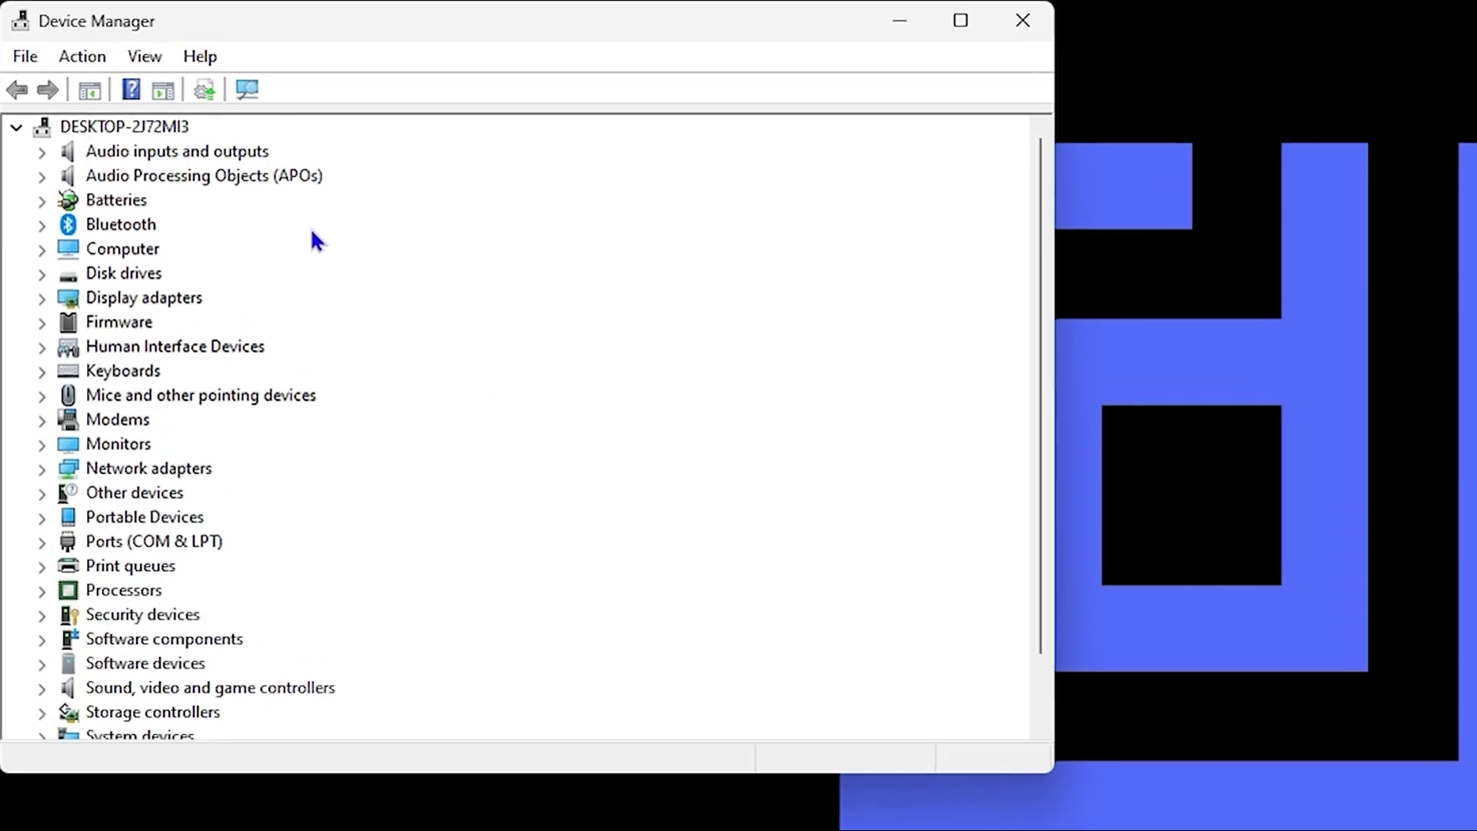
# Step: Expand Universal Serial Bus controllers and select the first Intel USB 3.10 eXtensible Host Controller
pyautogui.scroll(-1, 231, 176)
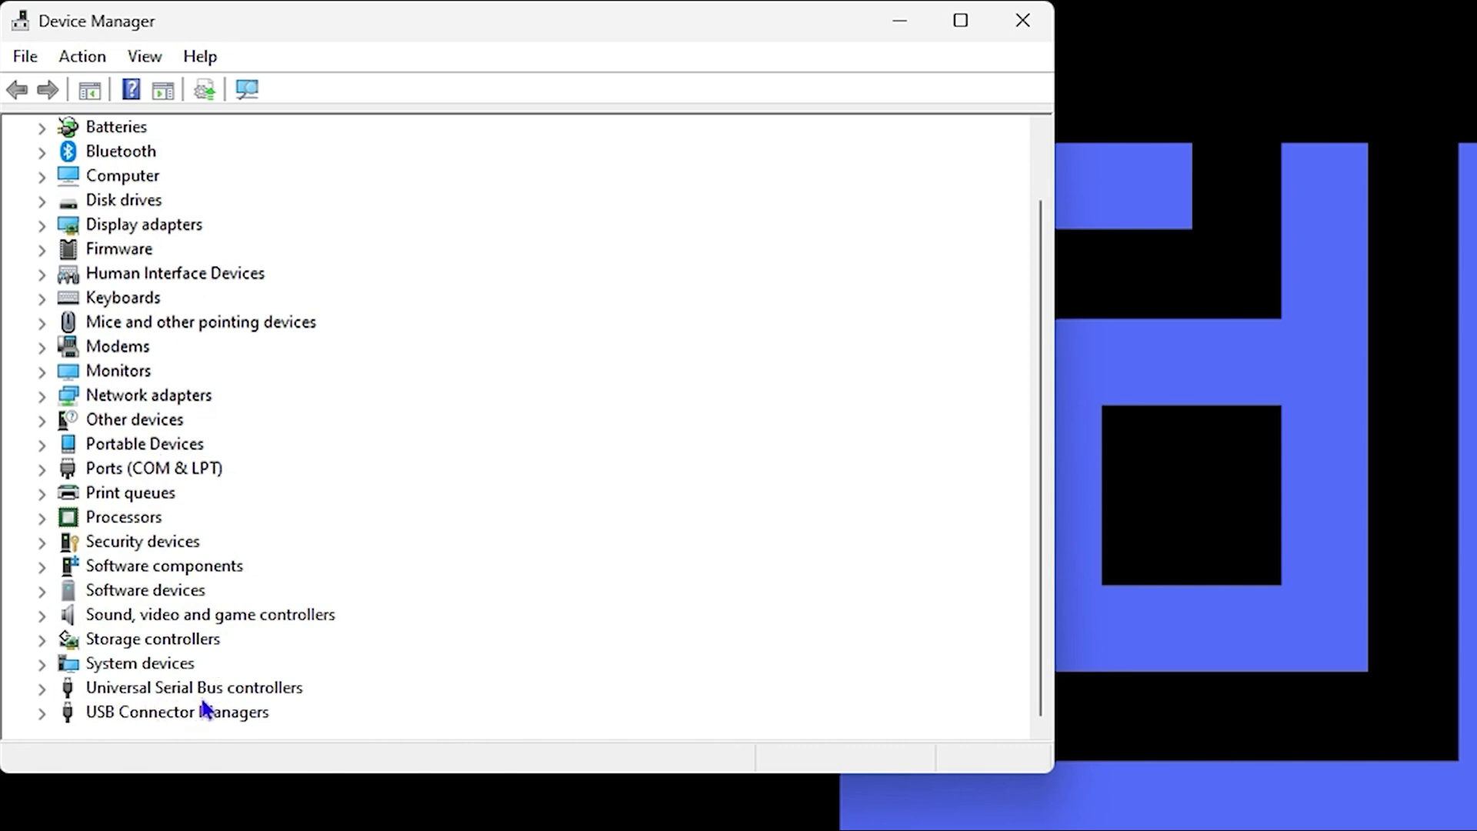
pyautogui.click(45, 687)
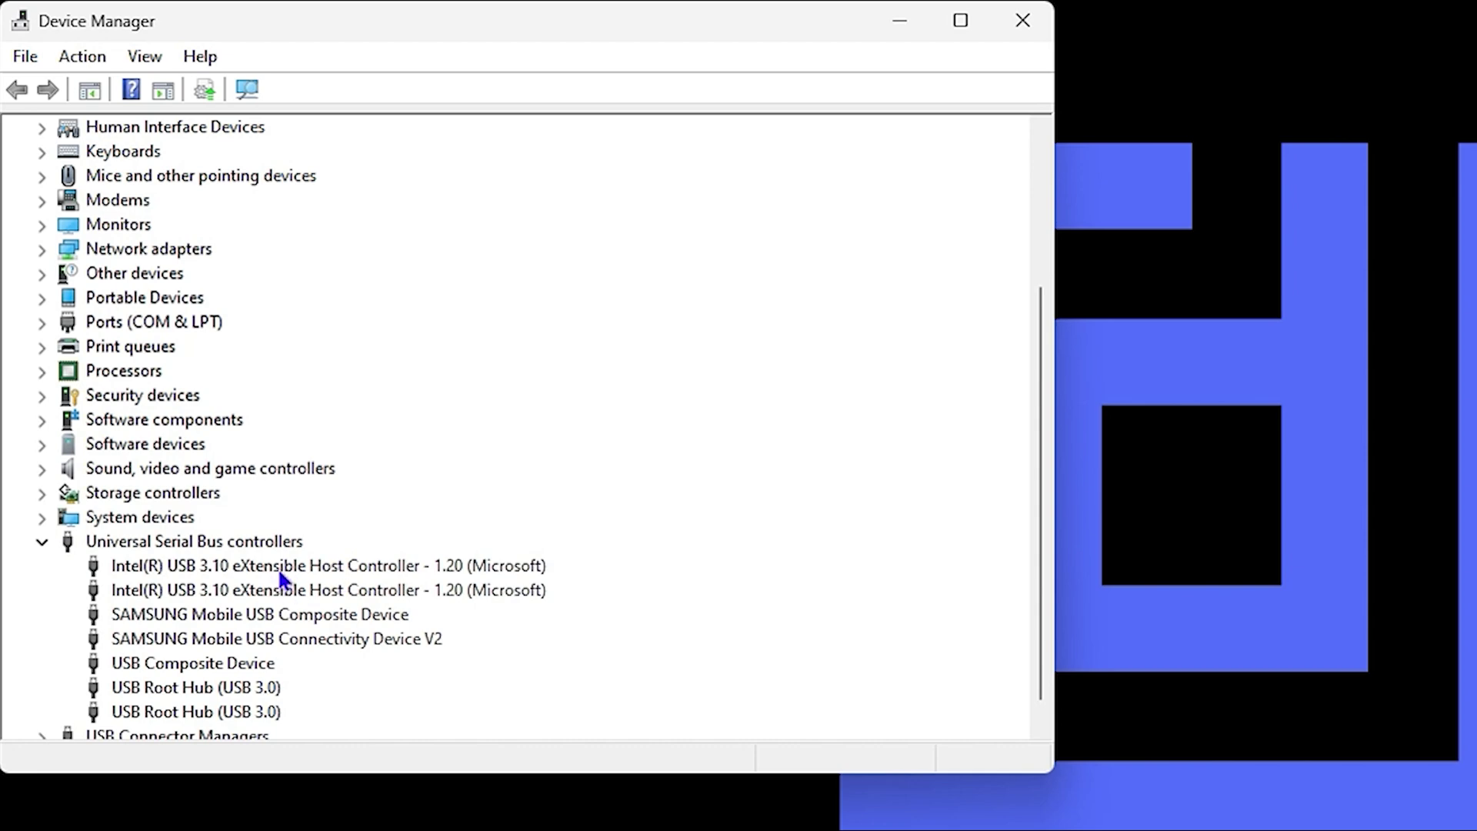
pyautogui.click(343, 570)
# Step: Search automatically for a newer driver for the first Intel USB 3.10 host controller
pyautogui.rightClick(338, 572)
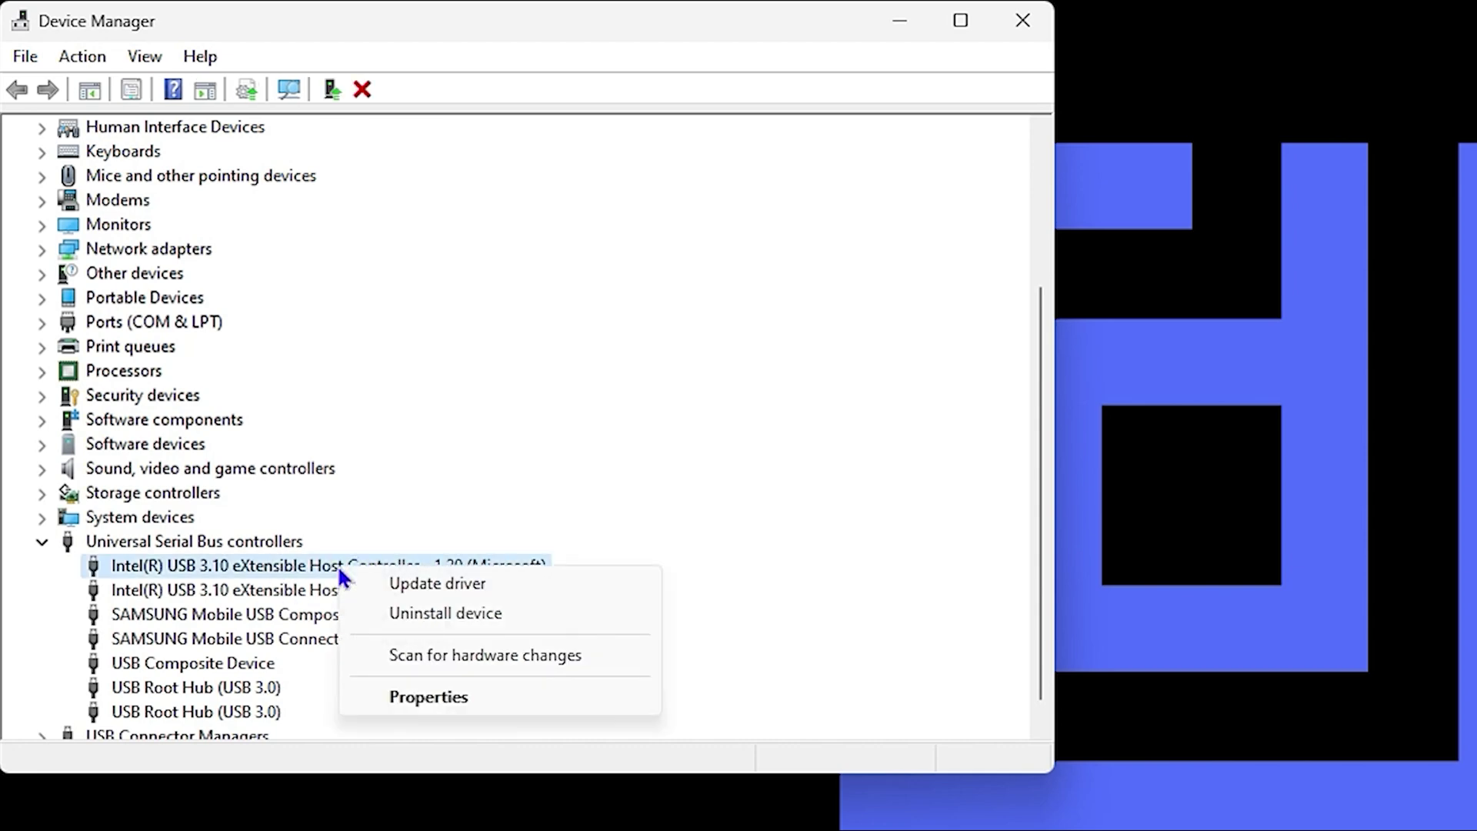
pyautogui.click(448, 590)
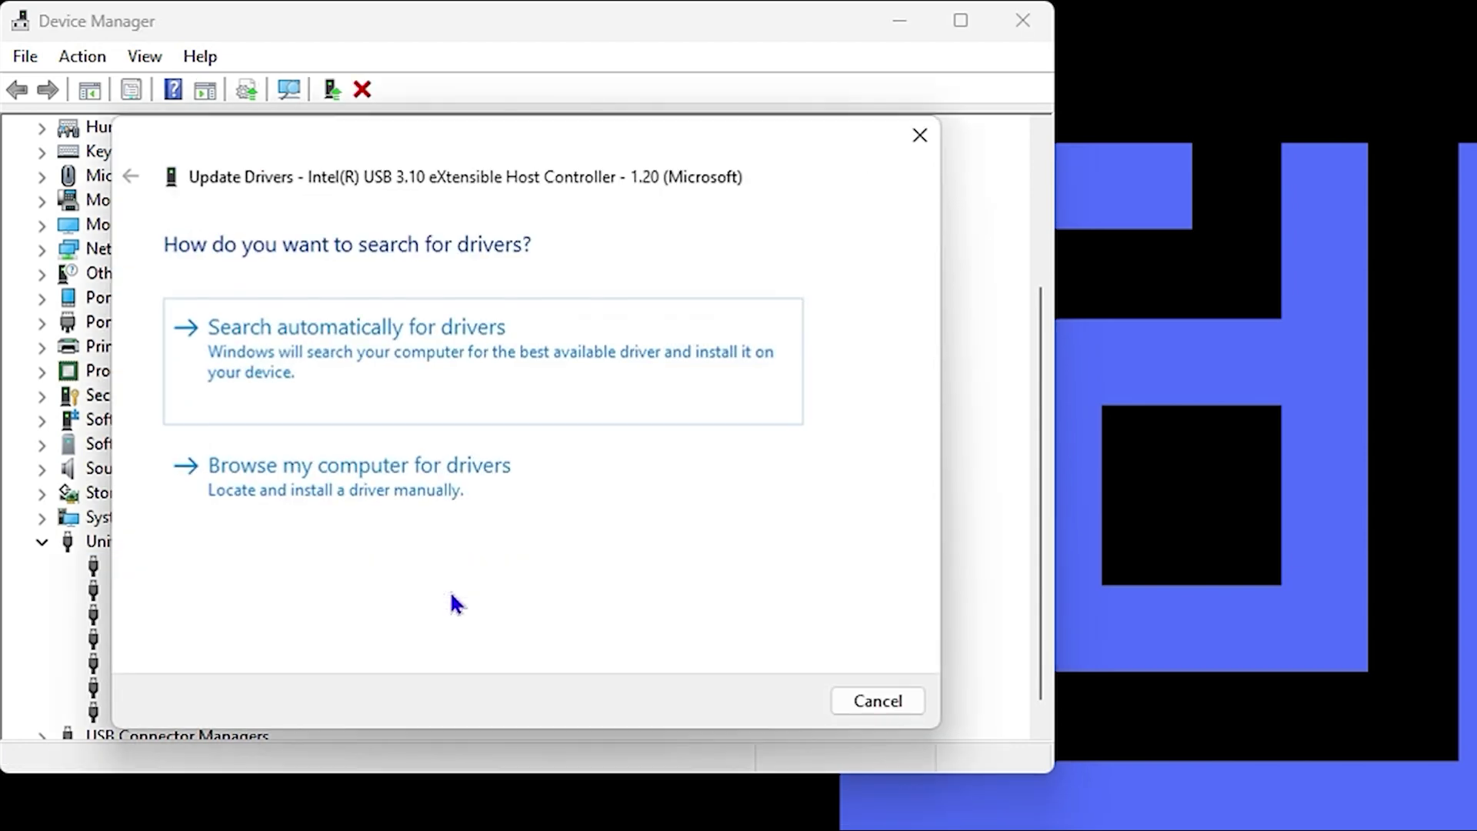
pyautogui.click(299, 365)
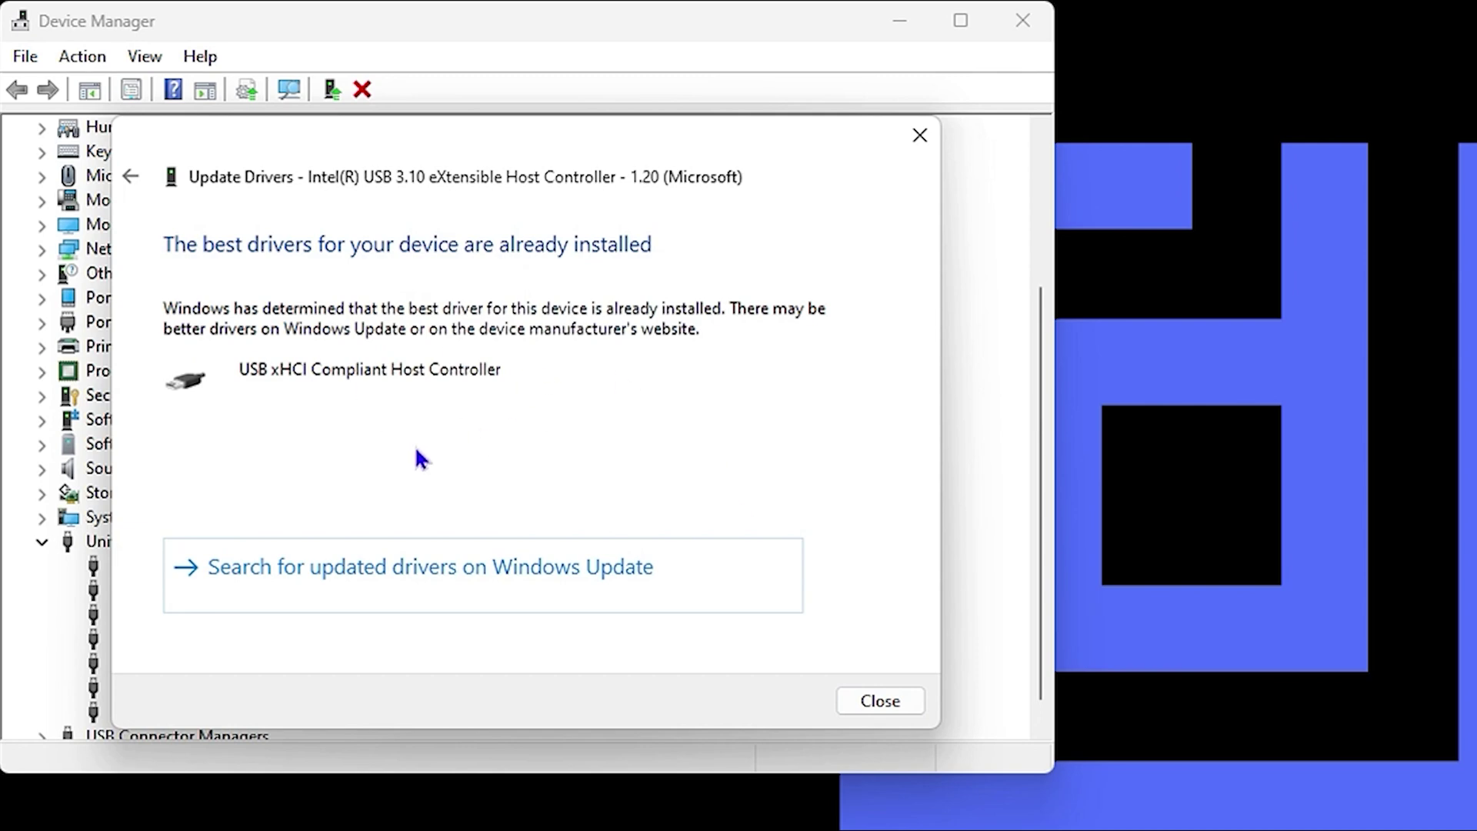
pyautogui.click(885, 715)
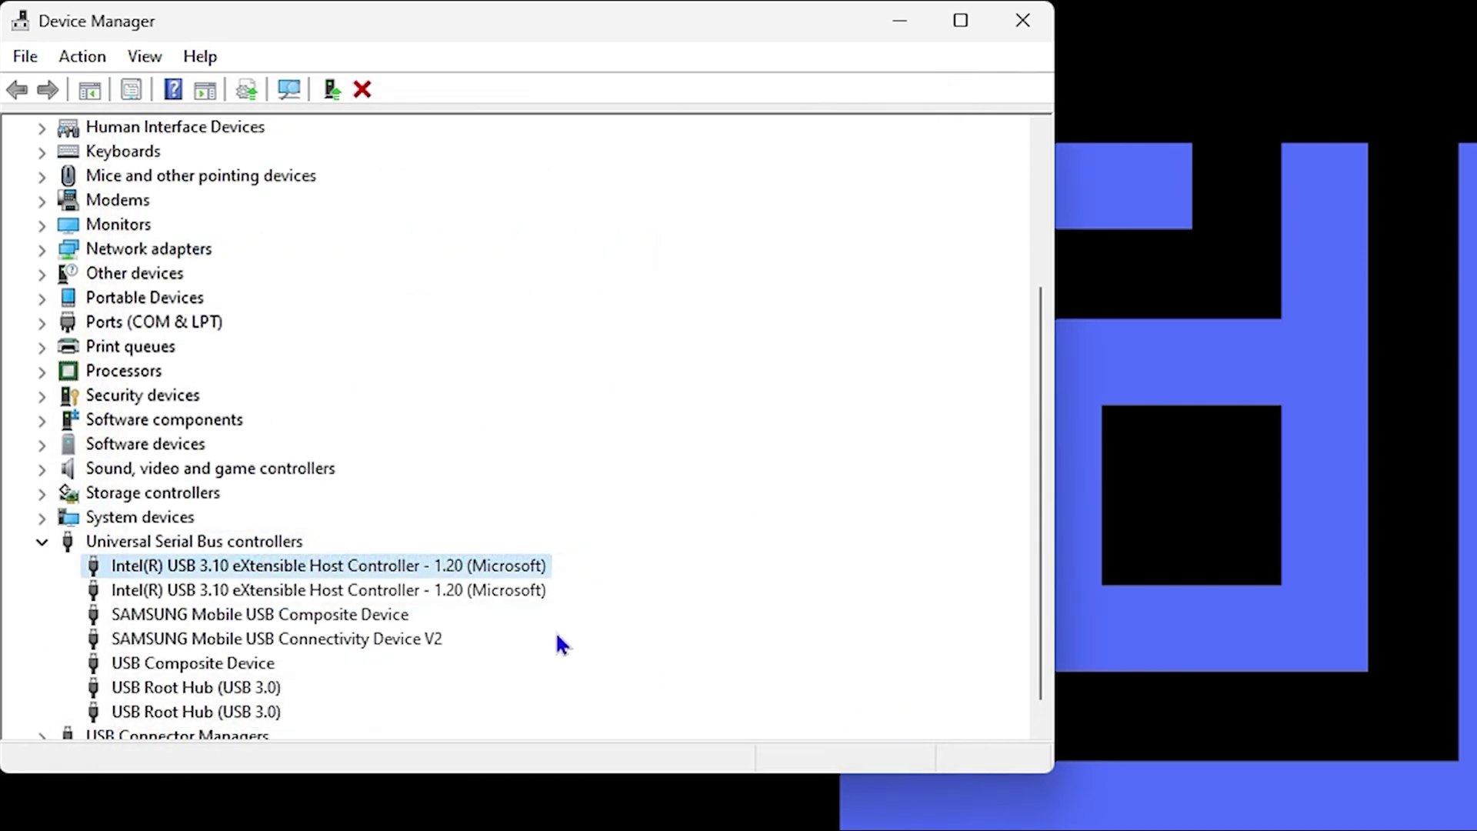
# Step: Search automatically for a newer driver for the second Intel USB 3.10 host controller
pyautogui.click(316, 588)
pyautogui.rightClick(314, 586)
pyautogui.click(415, 604)
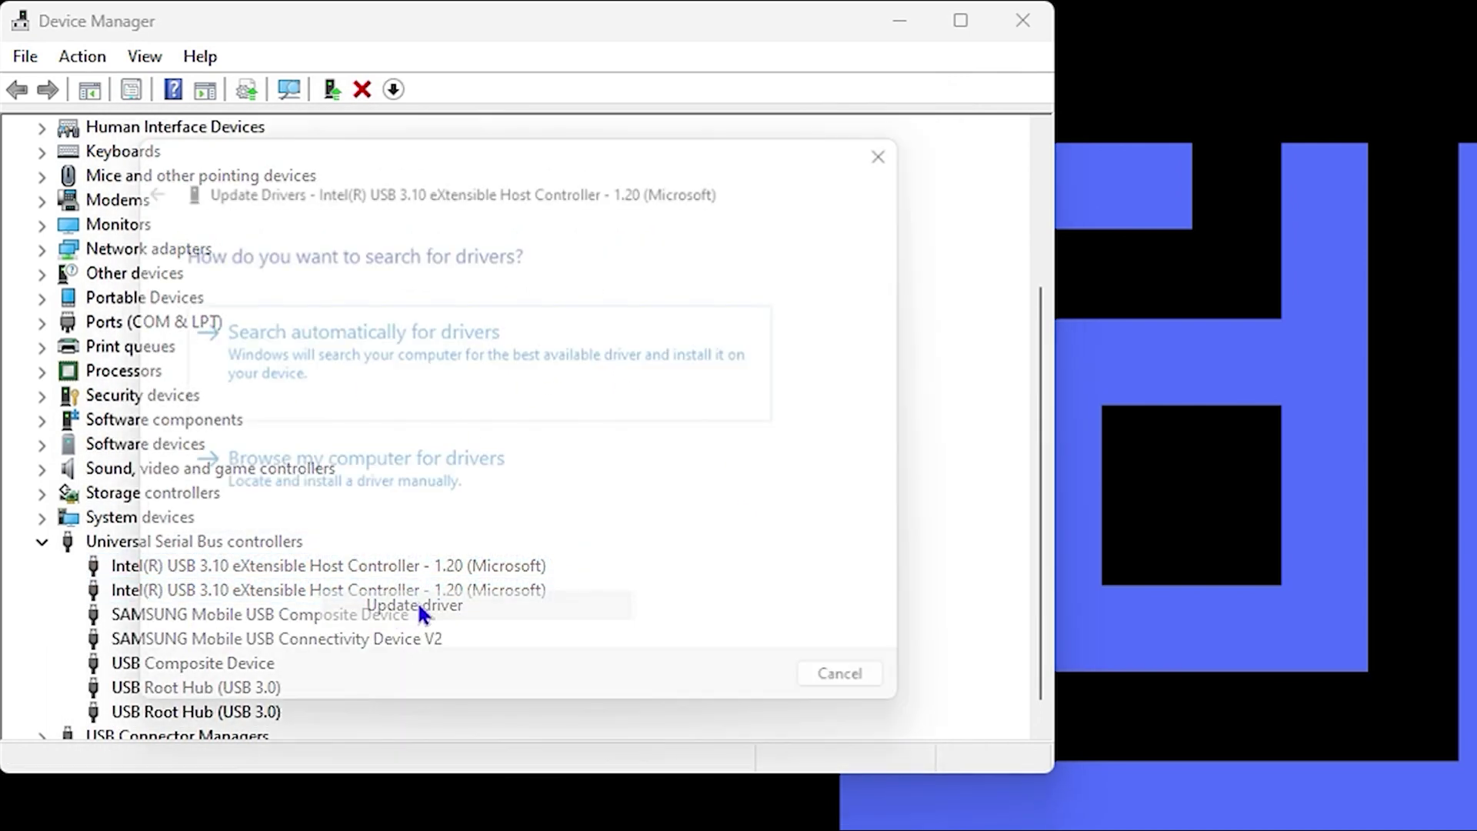
pyautogui.click(483, 372)
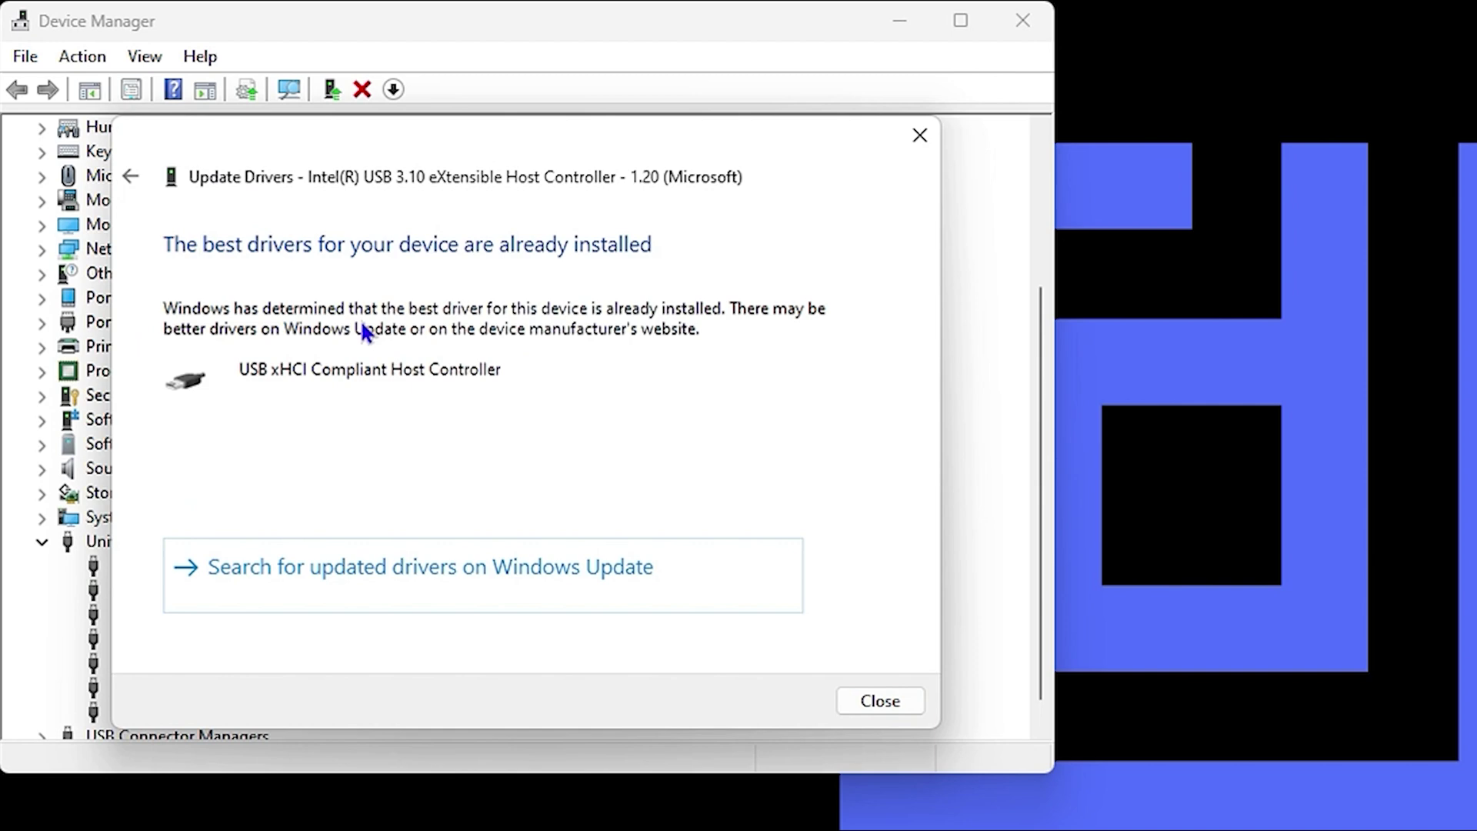
pyautogui.click(877, 712)
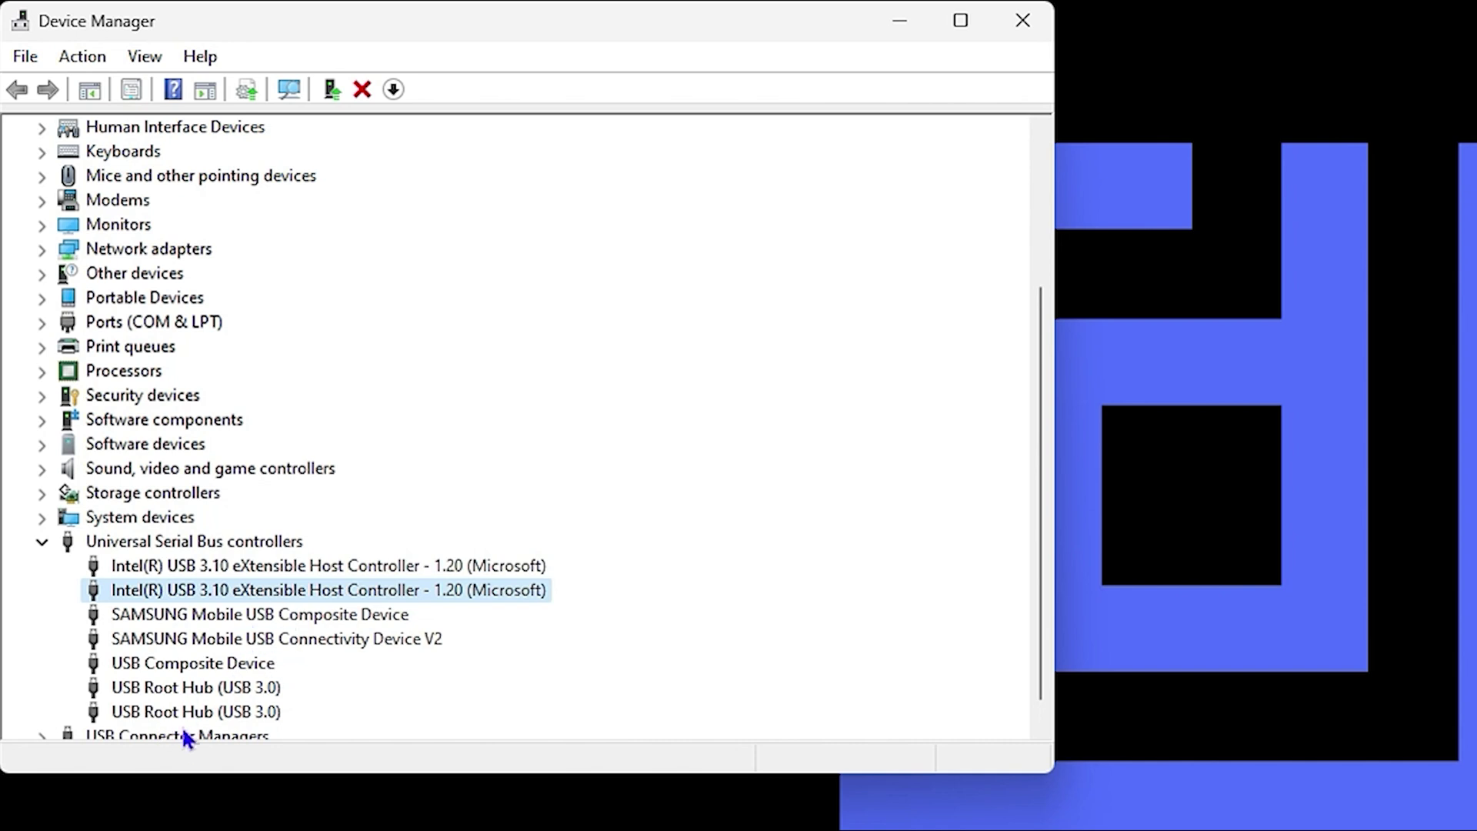
# Step: Check the SAMSUNG and USB Composite device entries, then select the first USB Root Hub (USB 3.0)
pyautogui.rightClick(290, 623)
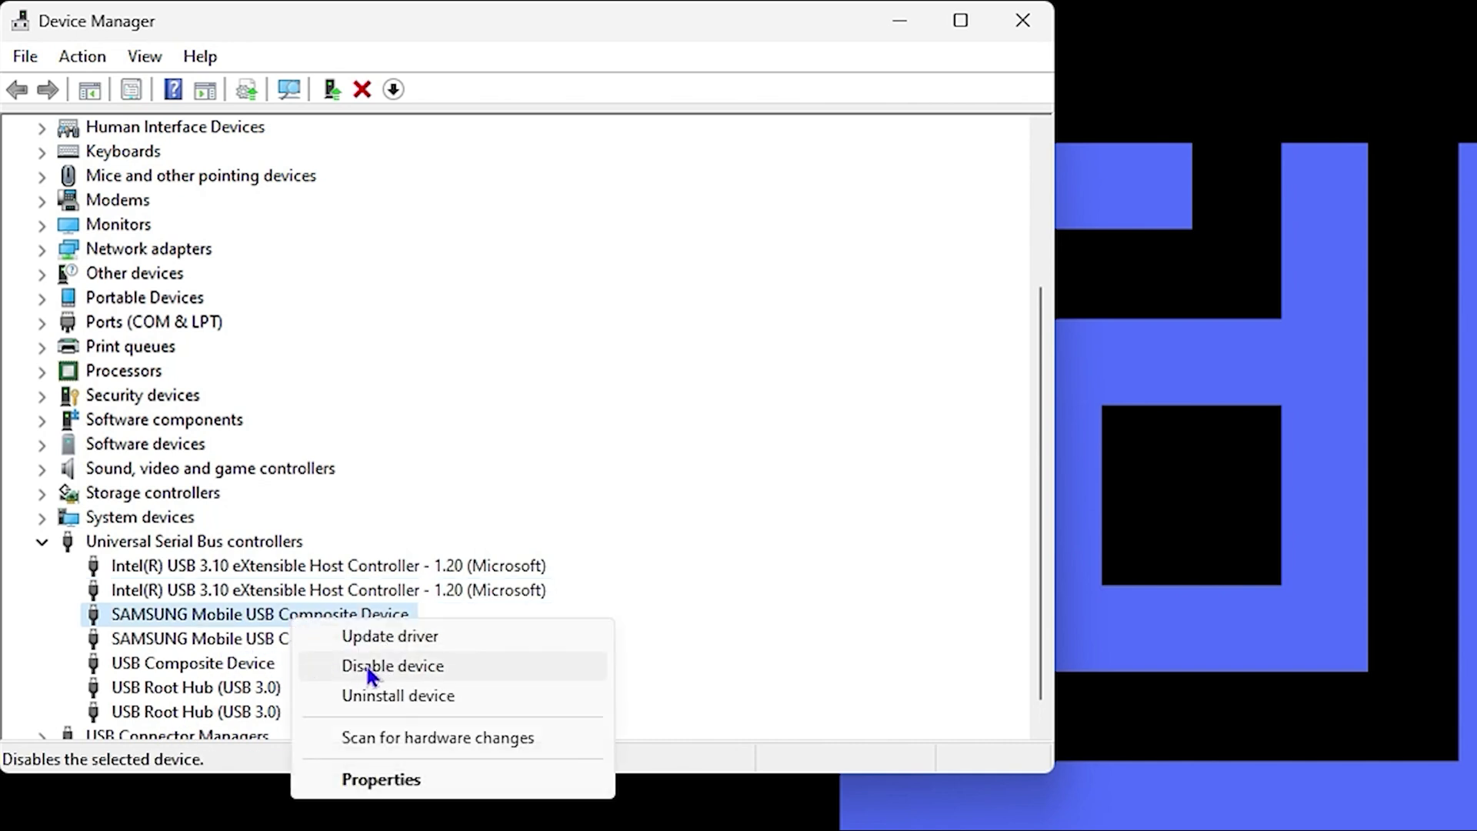
pyautogui.click(197, 643)
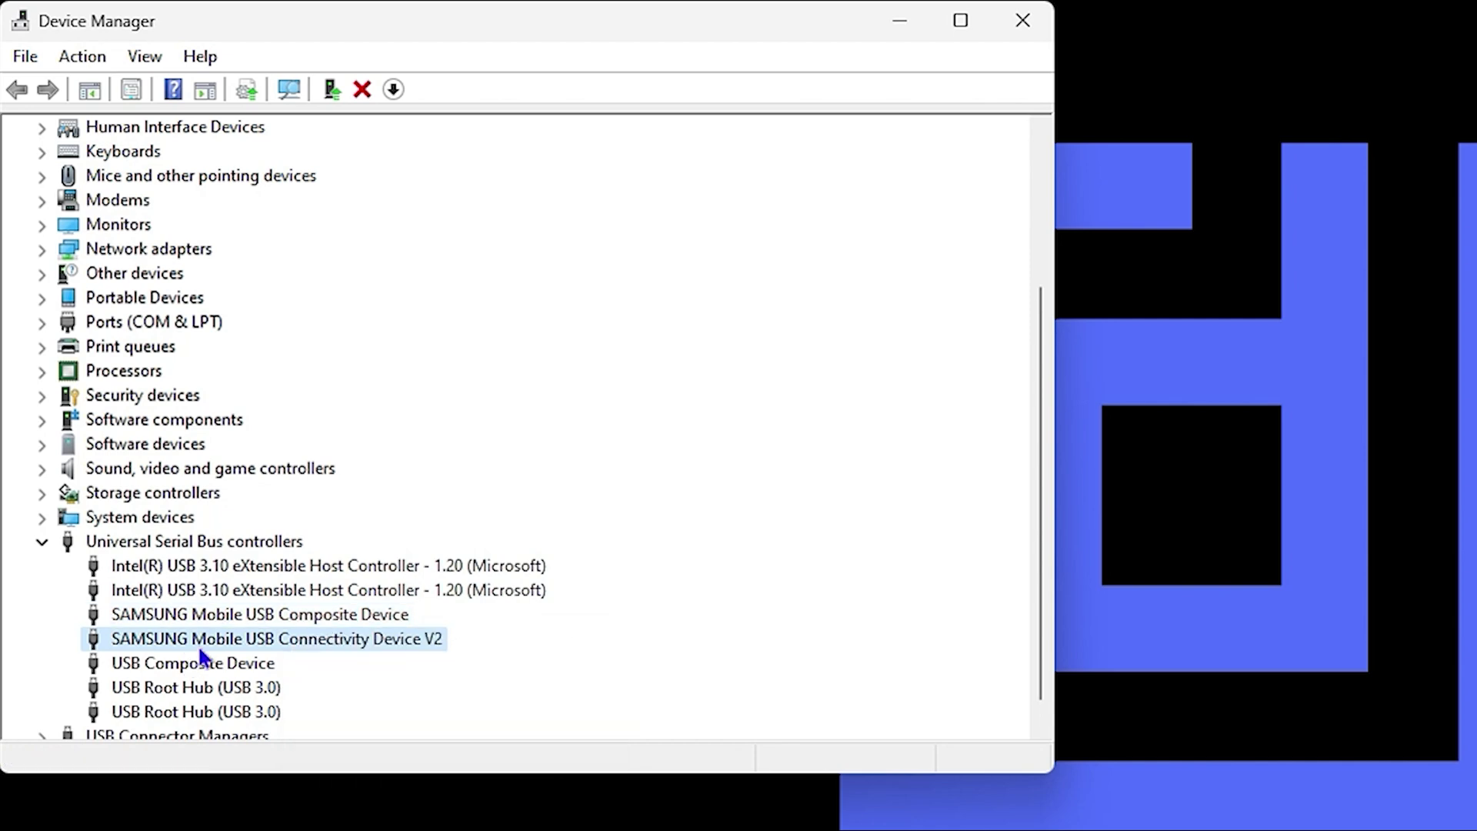
pyautogui.rightClick(198, 644)
pyautogui.click(146, 683)
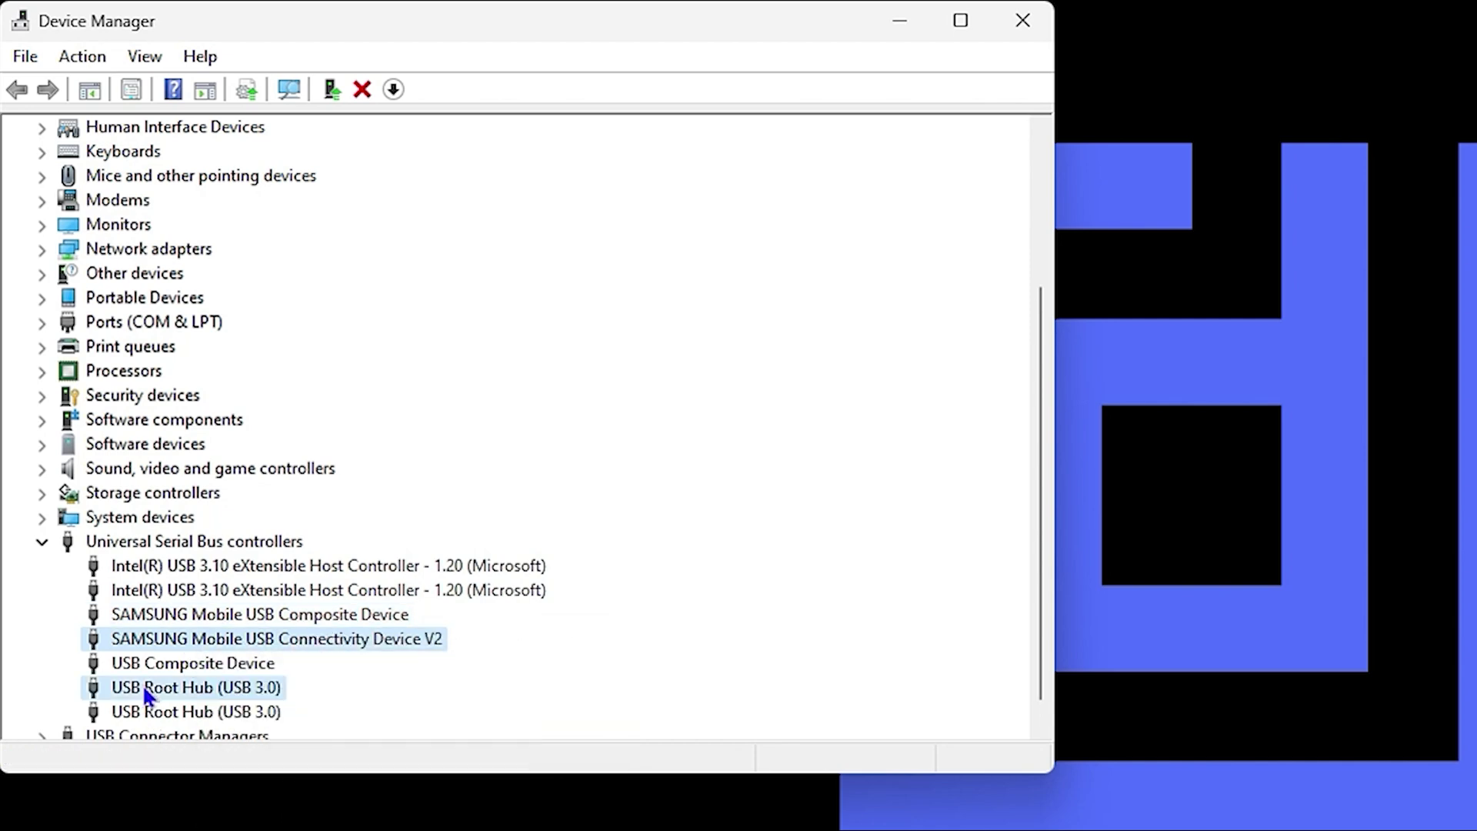
pyautogui.click(180, 685)
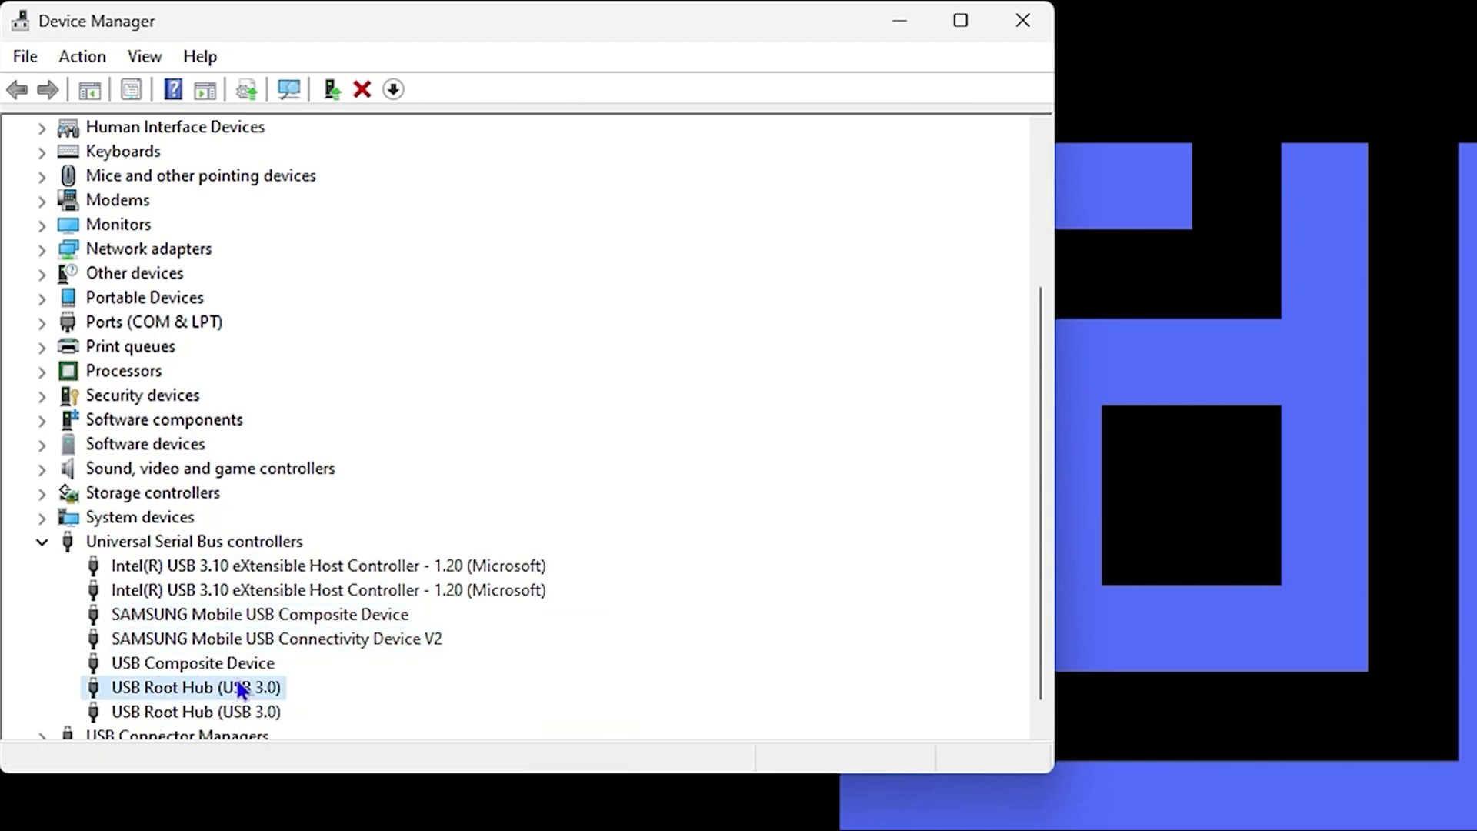
pyautogui.rightClick(233, 666)
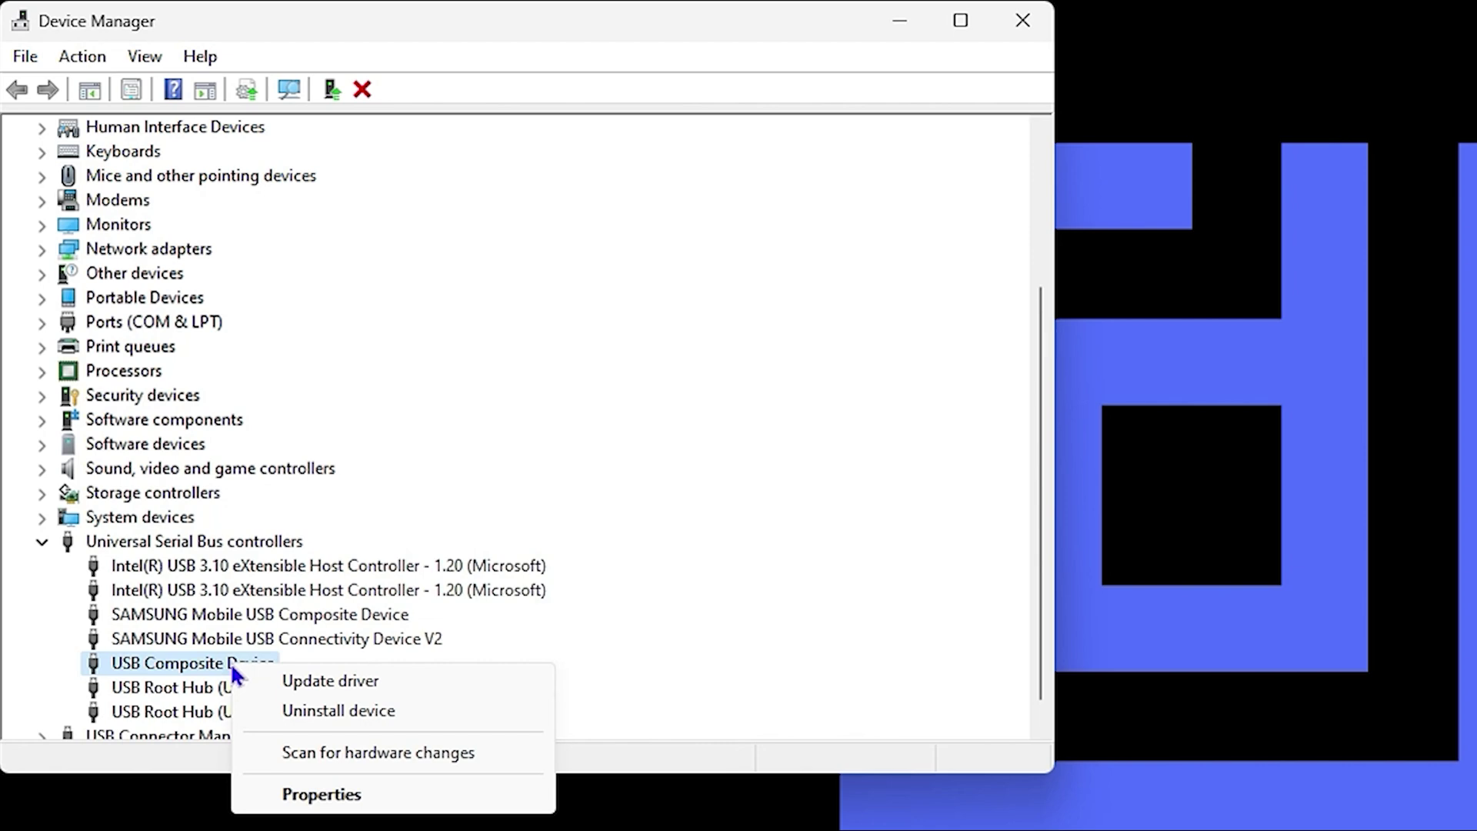
pyautogui.click(150, 696)
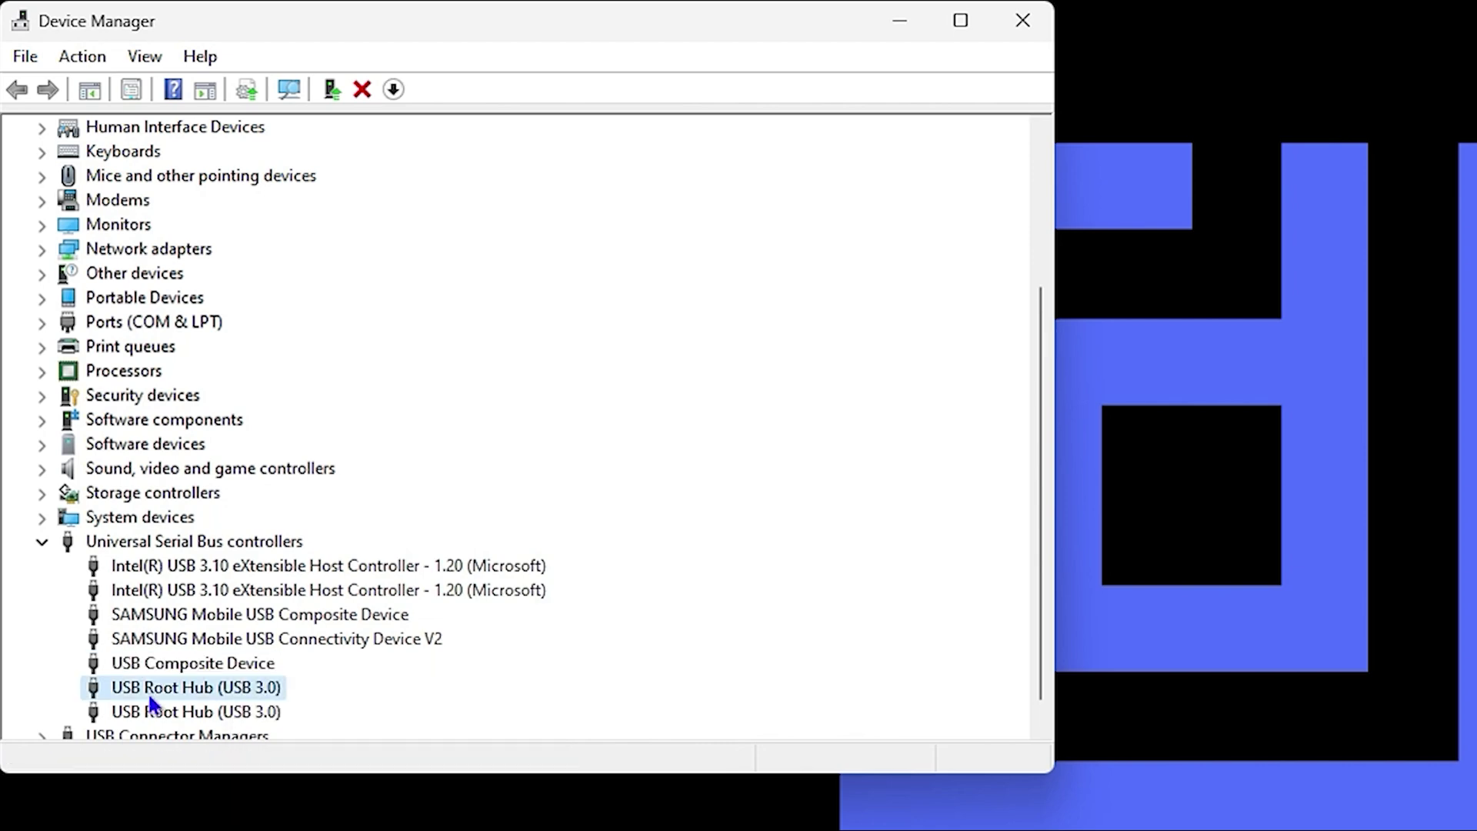
# Step: Disable the first USB Root Hub (USB 3.0), re-enable it, and close Device Manager
pyautogui.rightClick(205, 691)
pyautogui.click(325, 738)
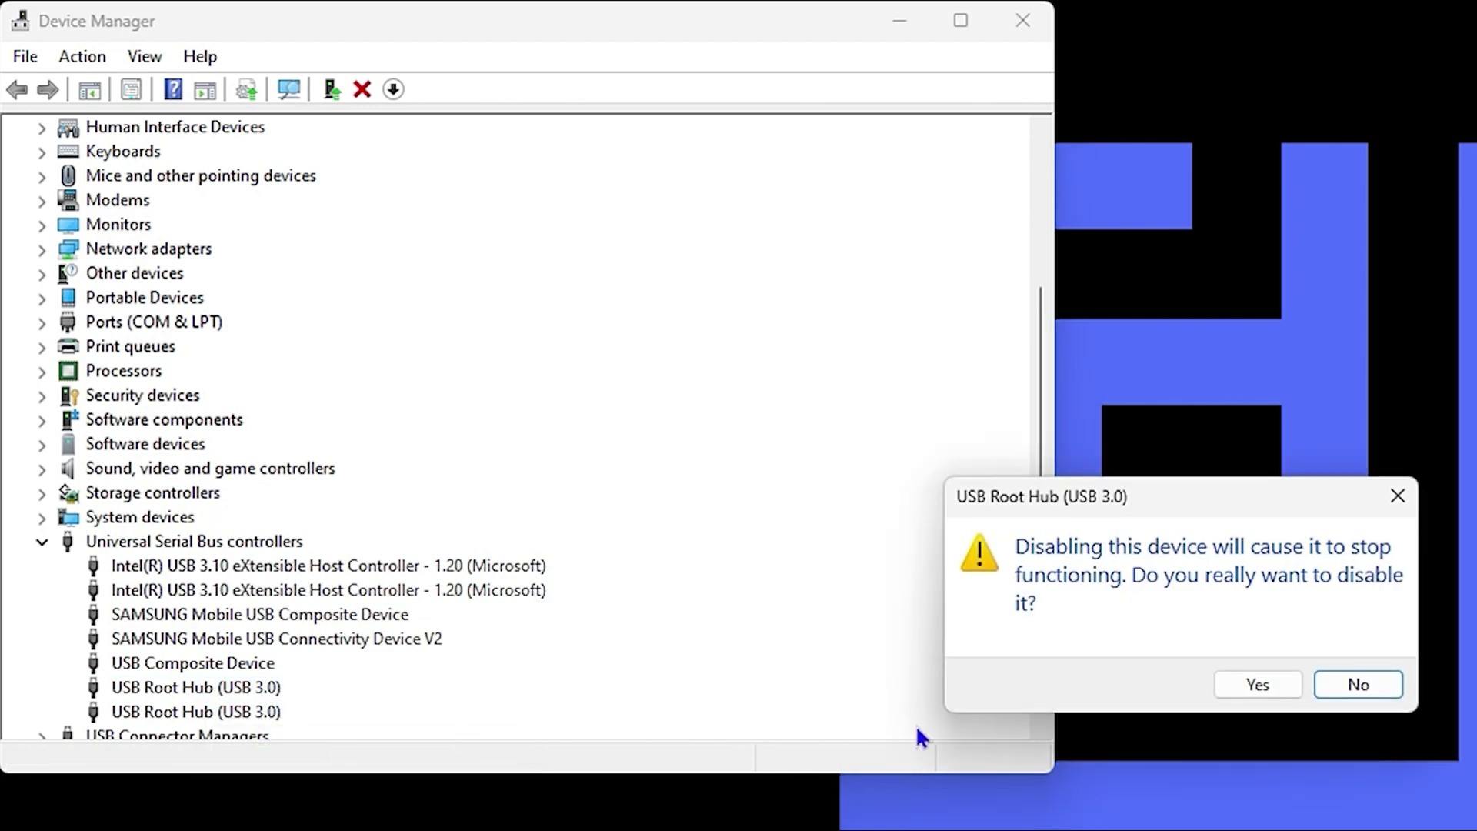
pyautogui.click(1259, 684)
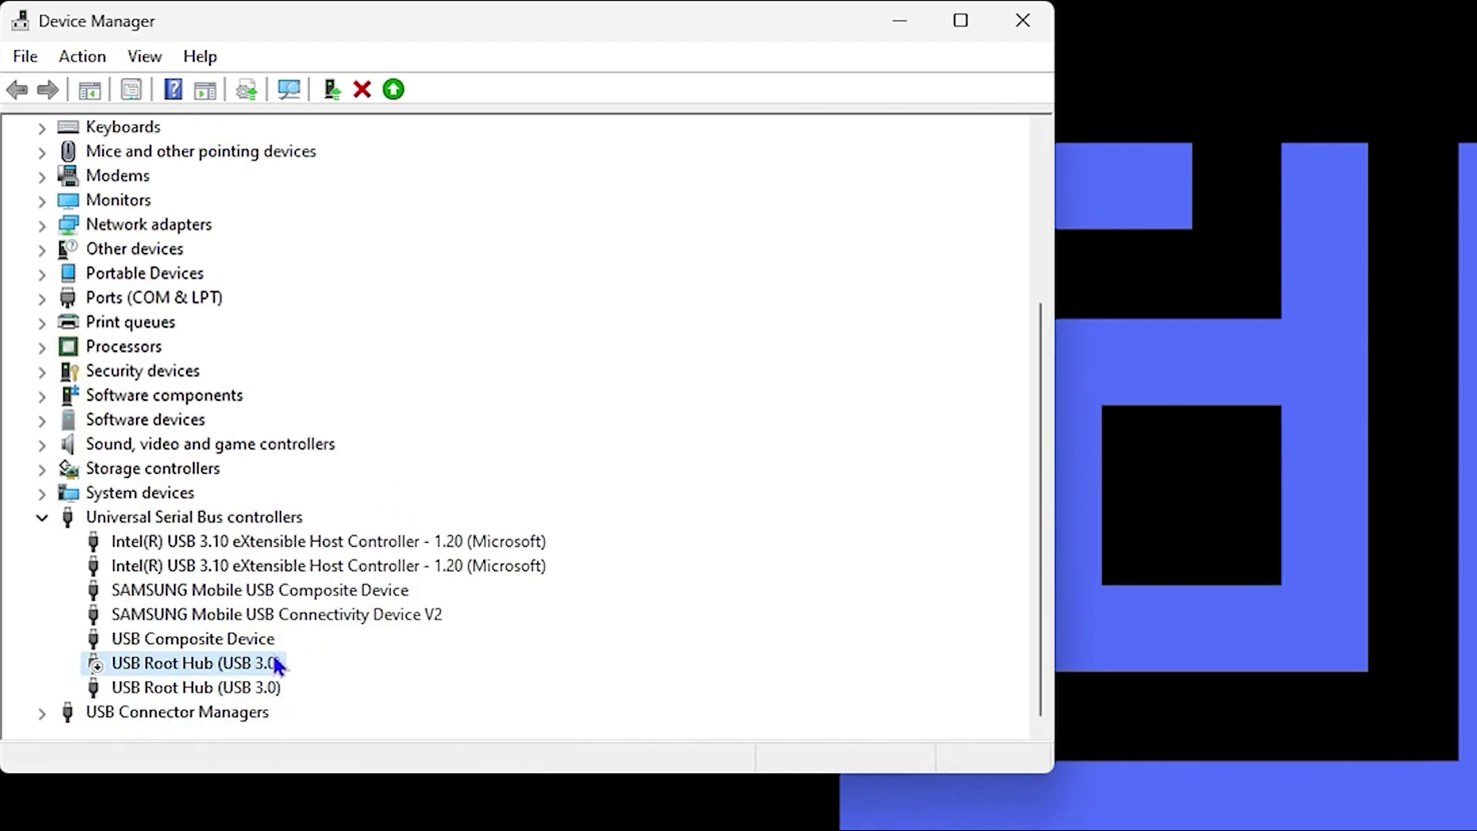
pyautogui.rightClick(228, 663)
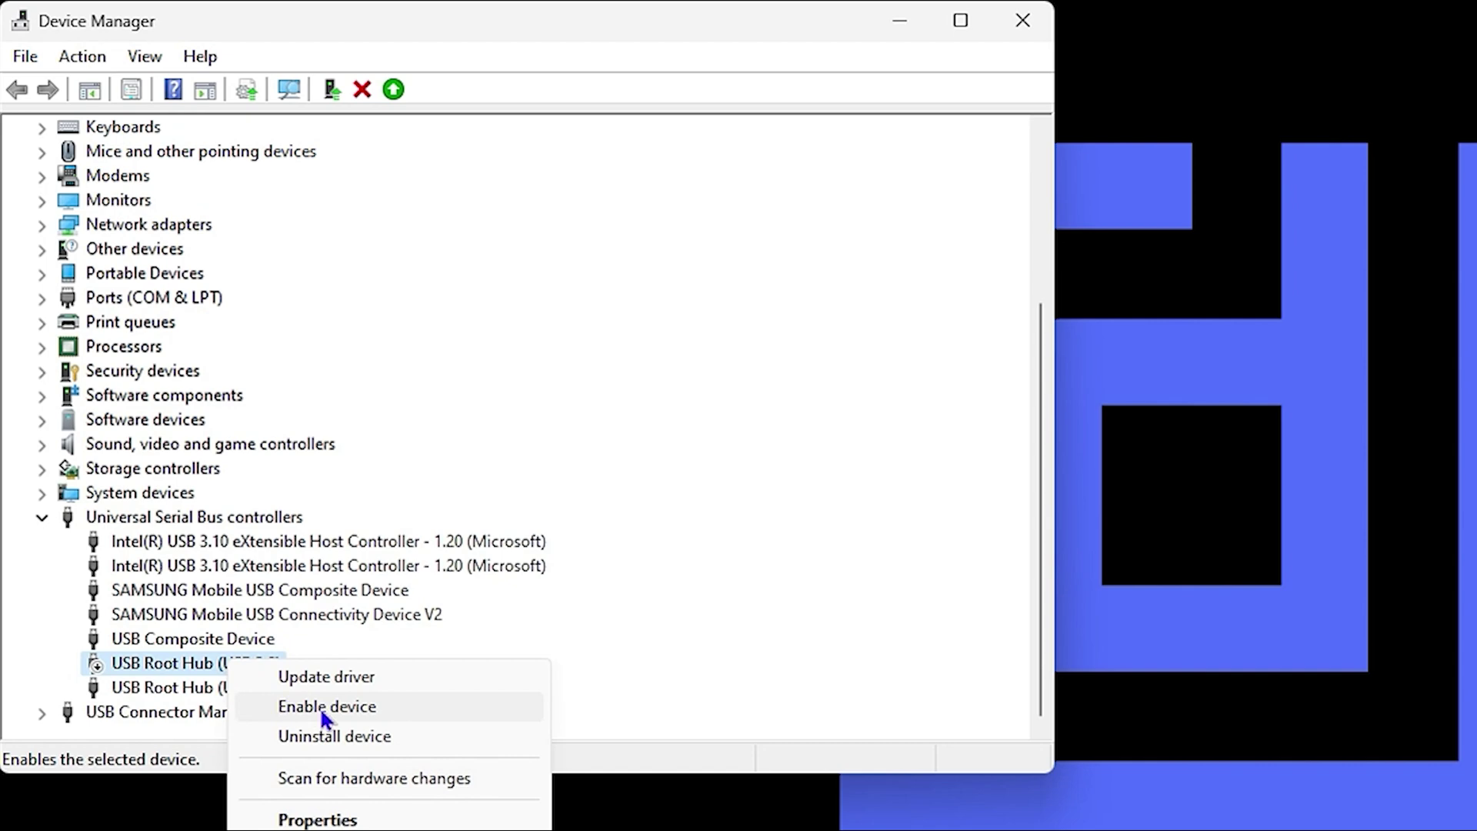
pyautogui.click(324, 706)
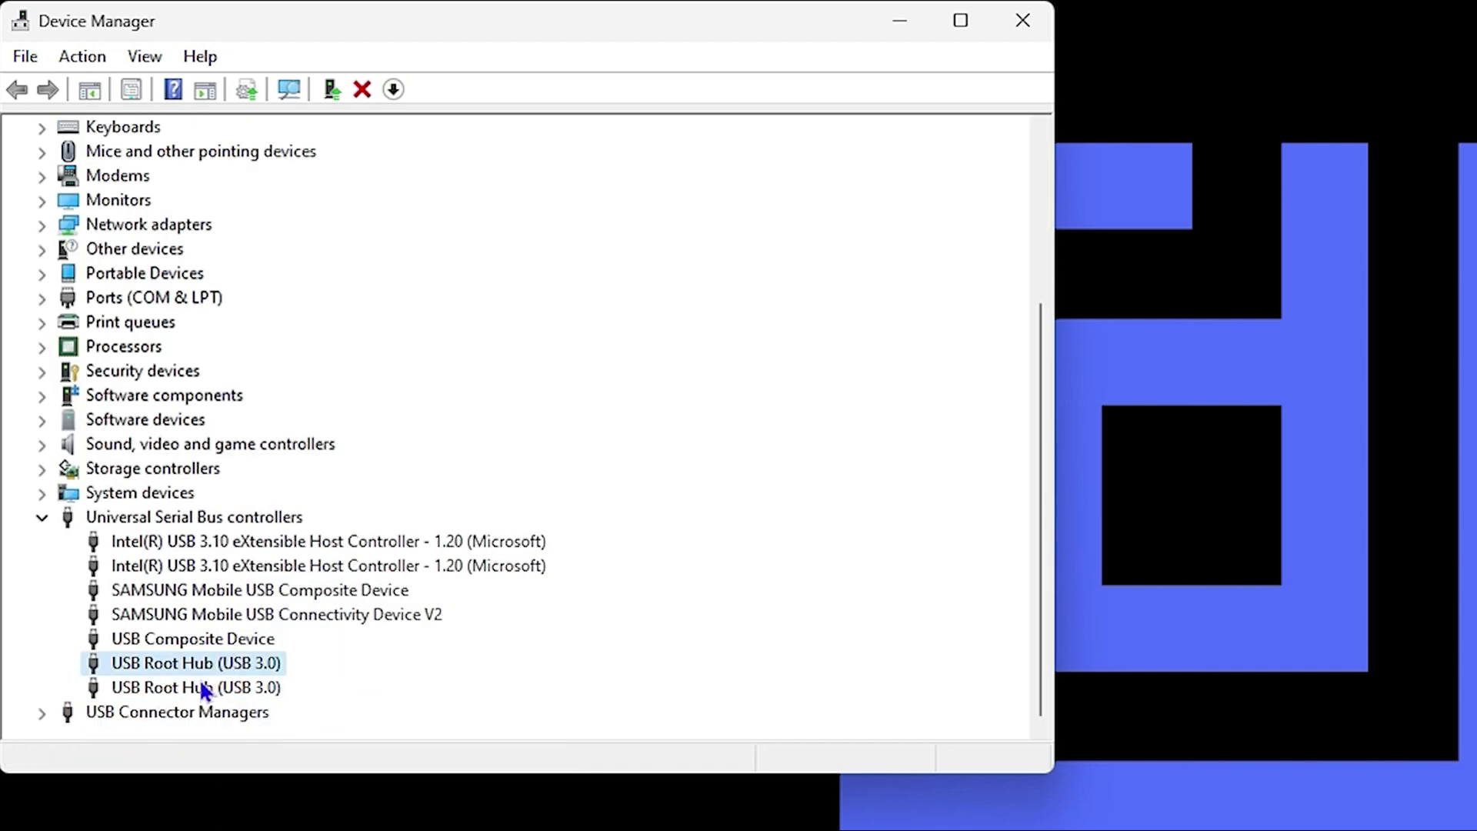
pyautogui.rightClick(227, 665)
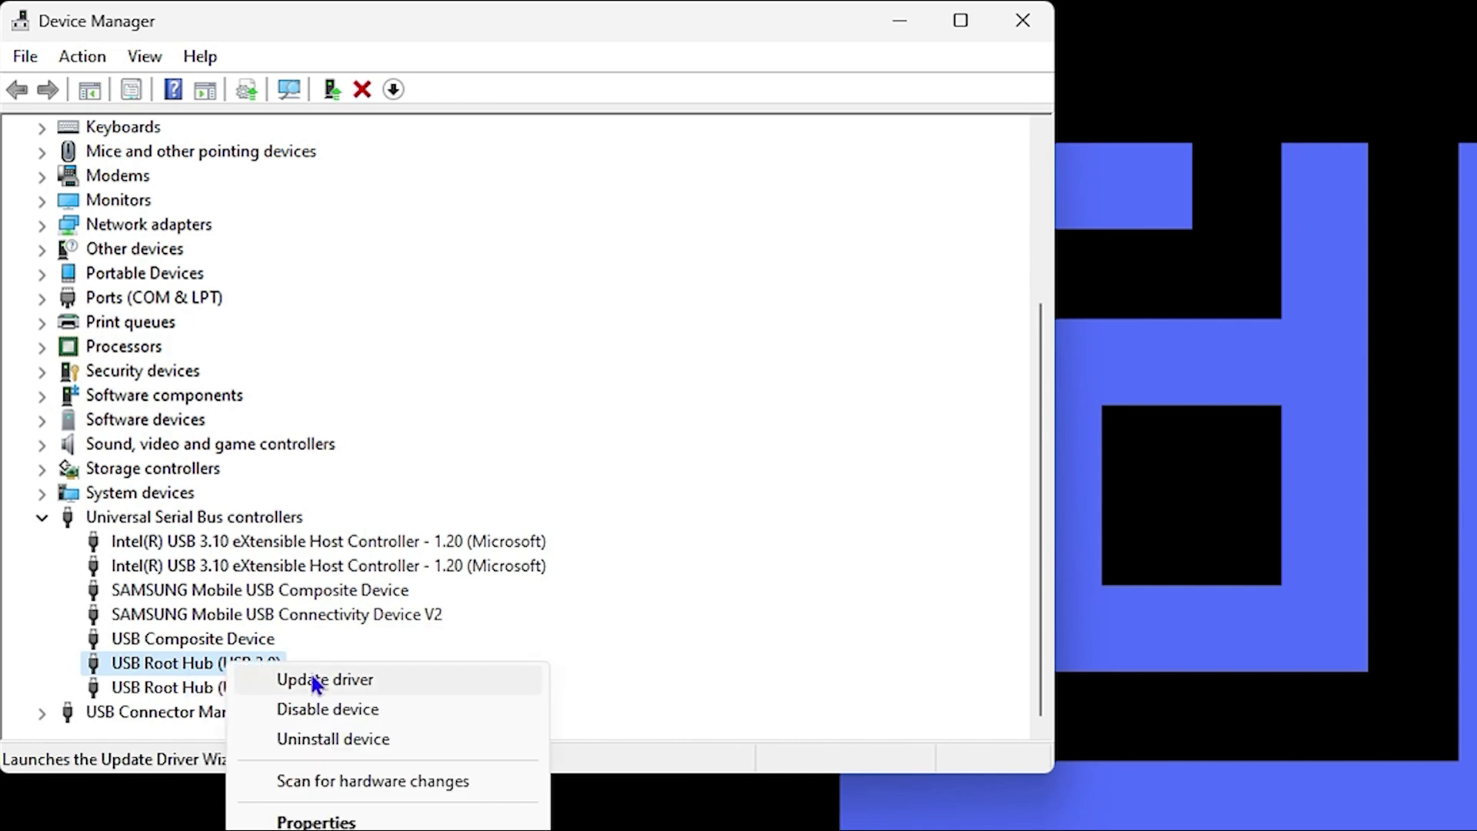
pyautogui.click(804, 526)
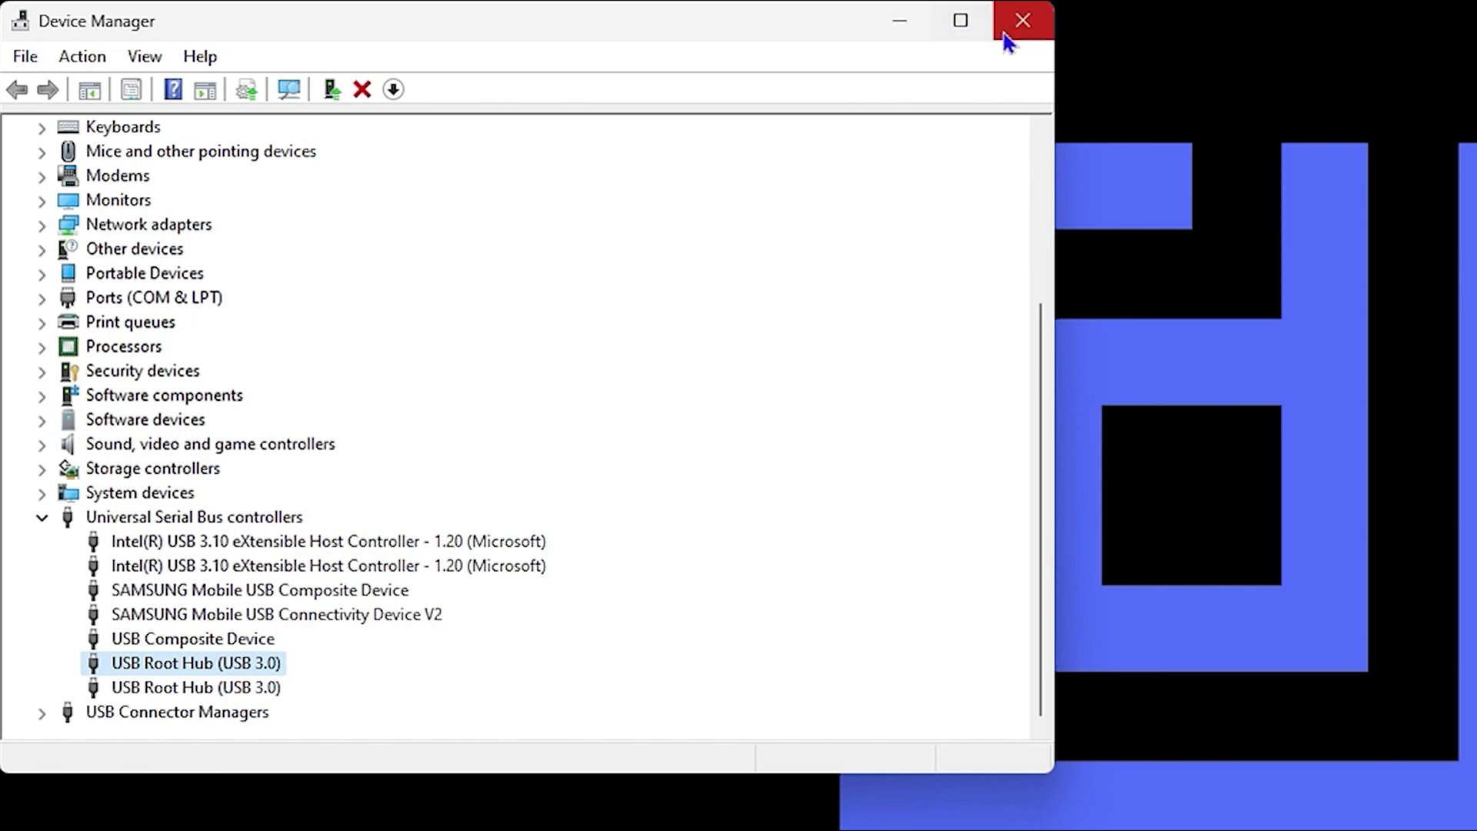
pyautogui.click(1025, 19)
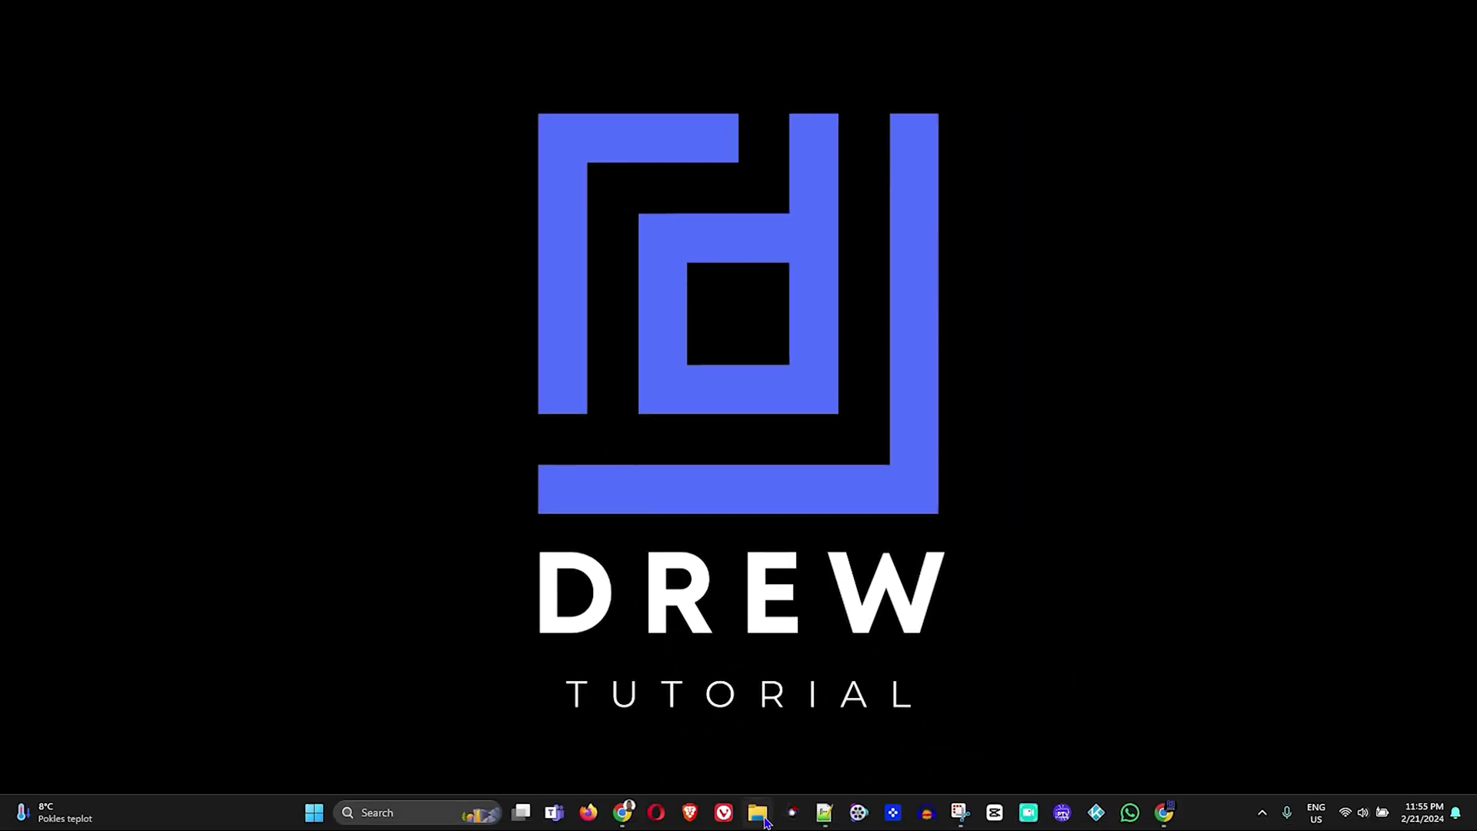
# Step: Browse File Explorer to C:\Windows\INF, showing its 1,212 items
pyautogui.click(756, 816)
pyautogui.scroll(-2, 431, 485)
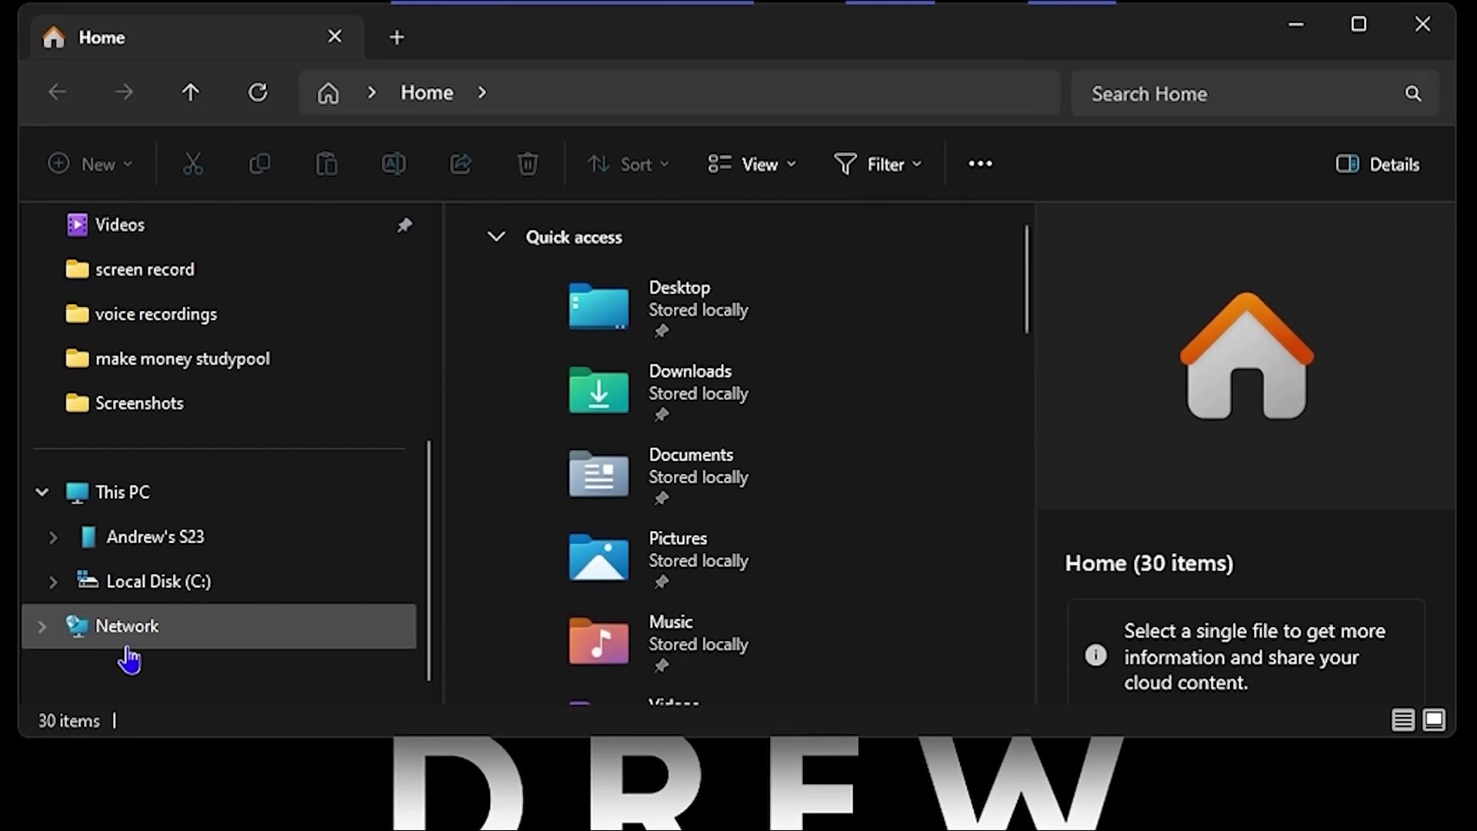
pyautogui.click(154, 588)
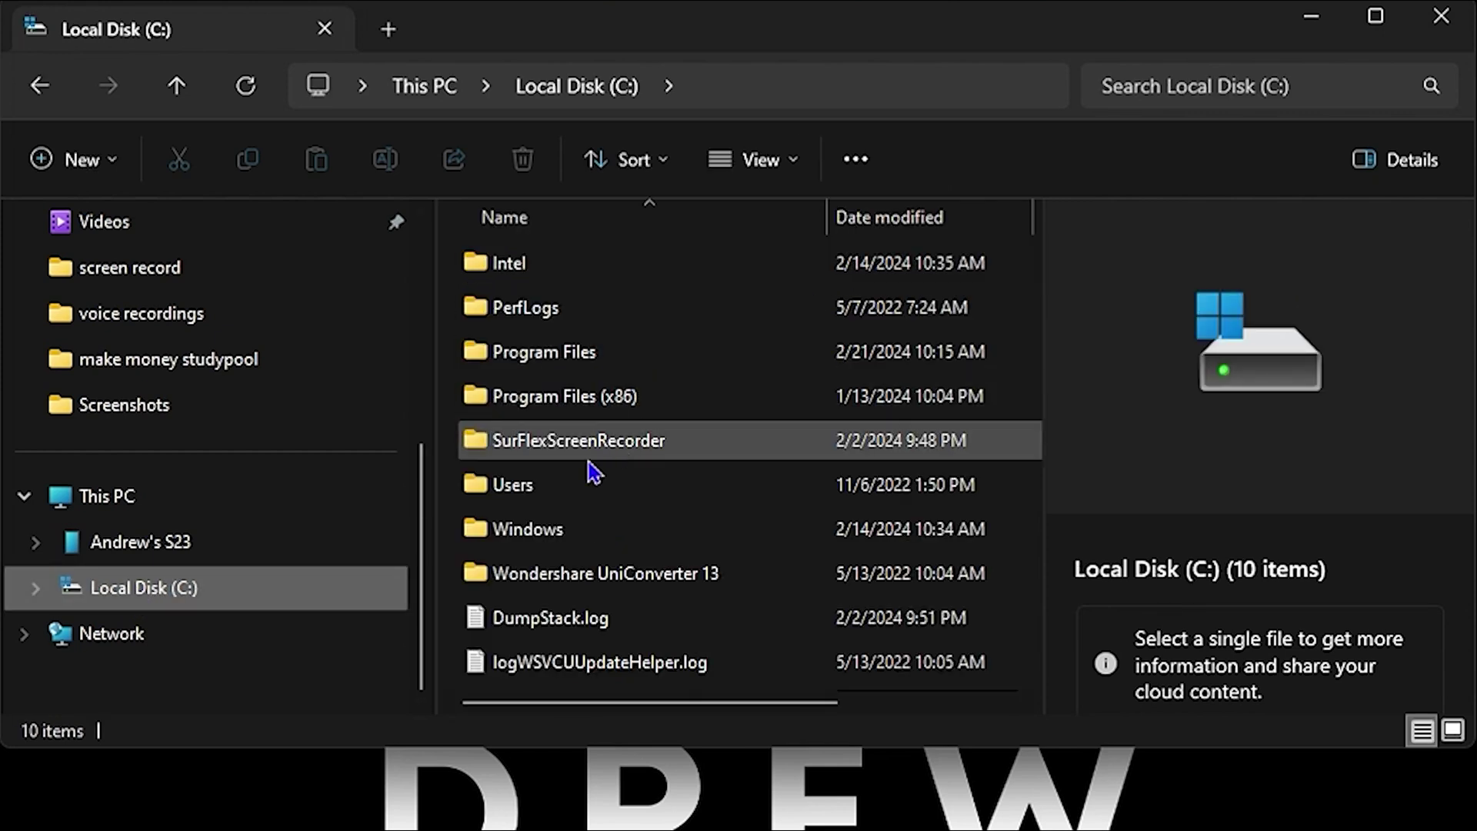
pyautogui.doubleClick(514, 538)
pyautogui.scroll(-5, 656, 297)
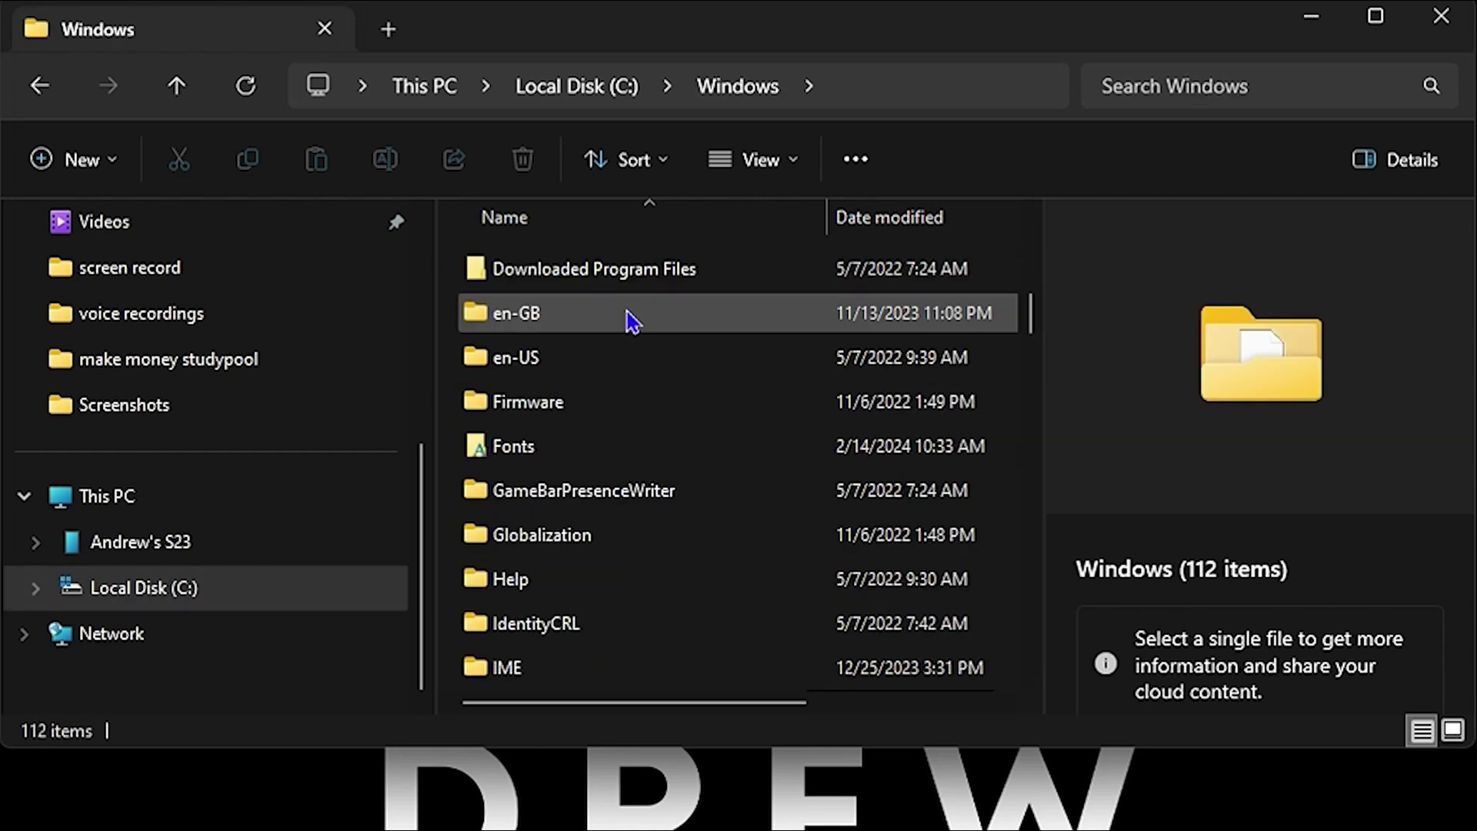
pyautogui.scroll(-1, 625, 353)
pyautogui.scroll(-1, 600, 446)
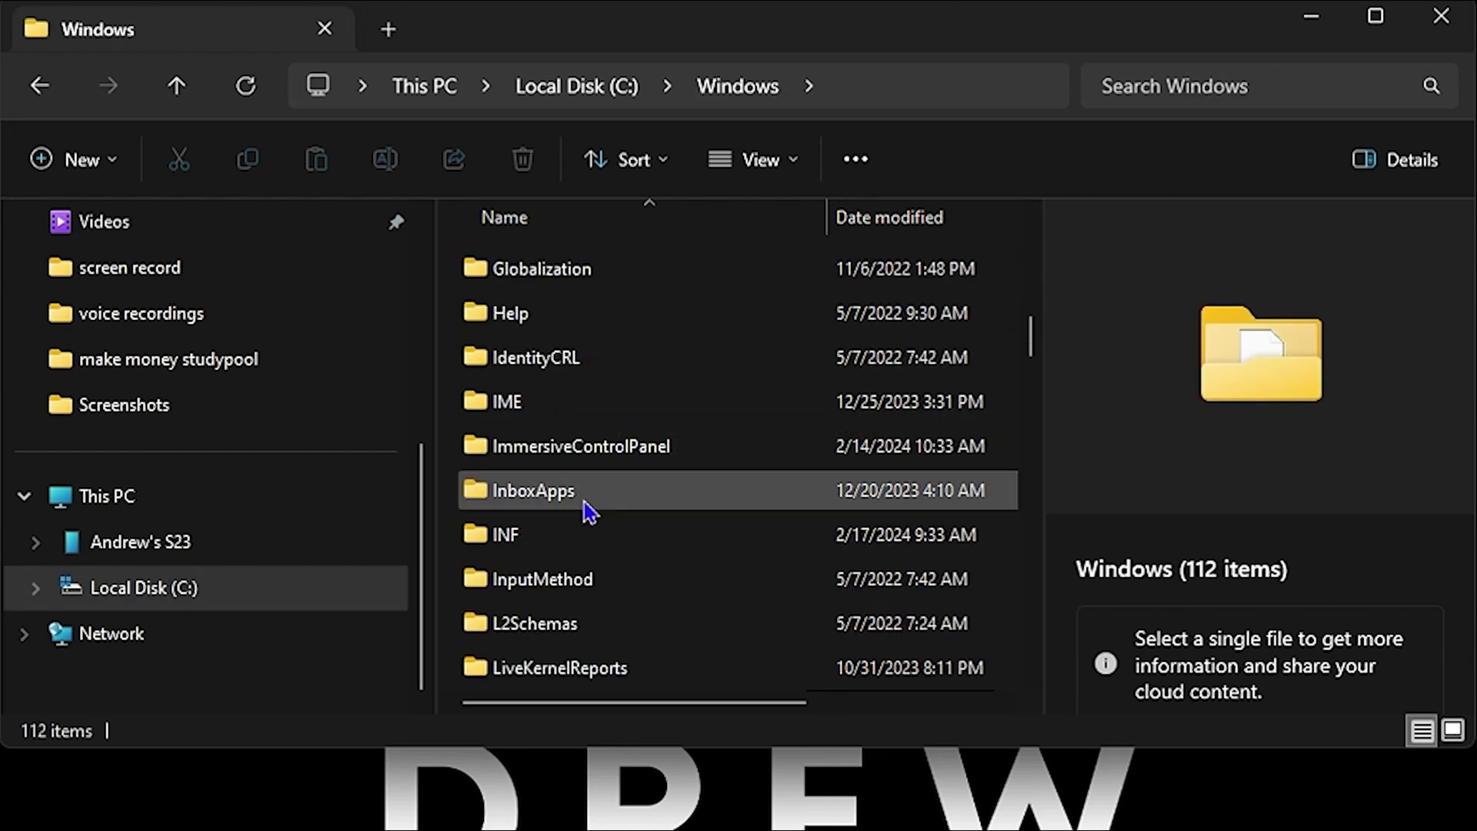
pyautogui.doubleClick(508, 535)
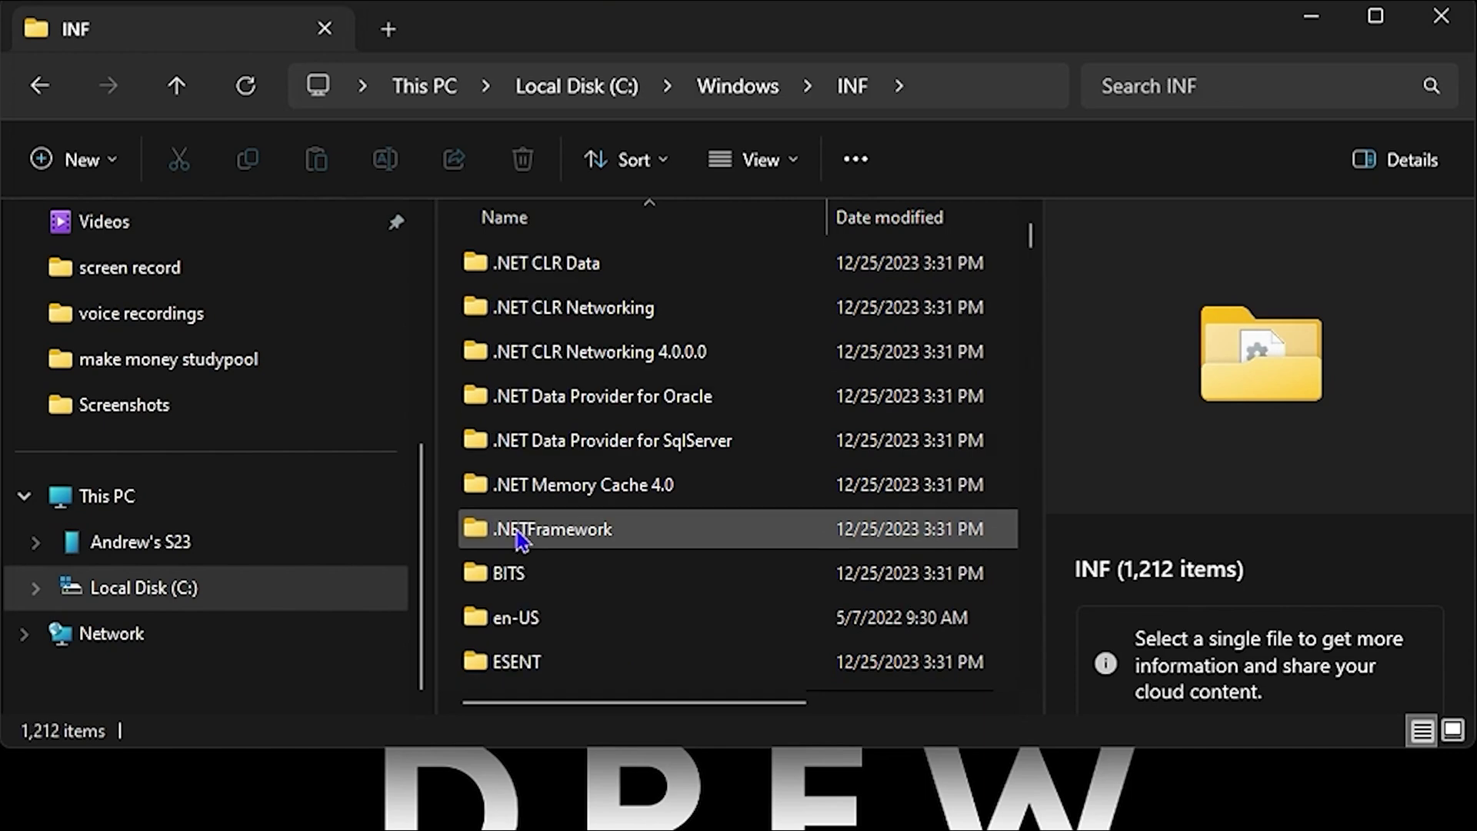
pyautogui.click(1184, 93)
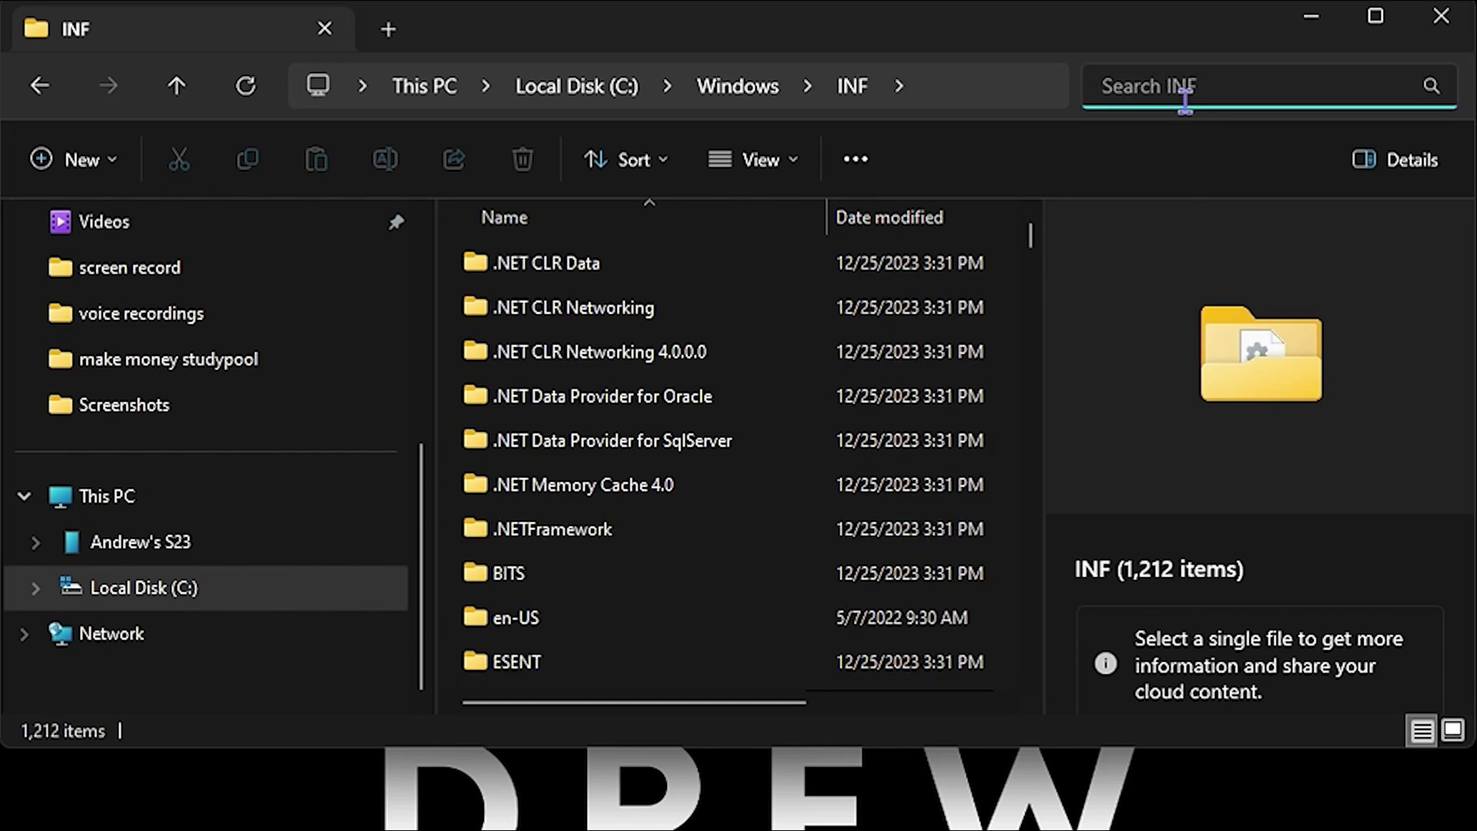
# Step: Search the INF folder for 'wpdmt' and install the wpdmtp.inf MTP driver
pyautogui.write('wpdm')
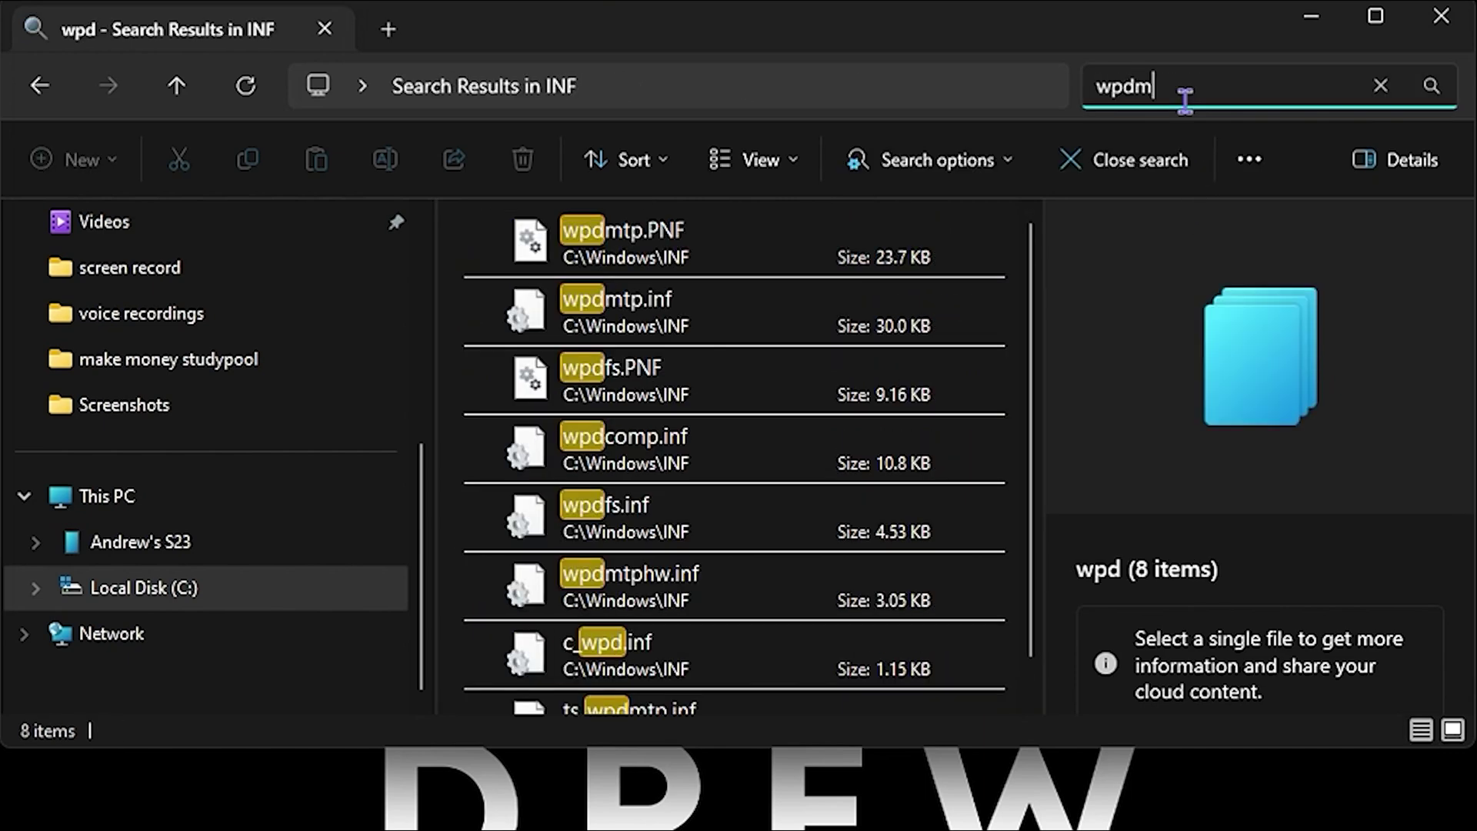
pyautogui.write('t')
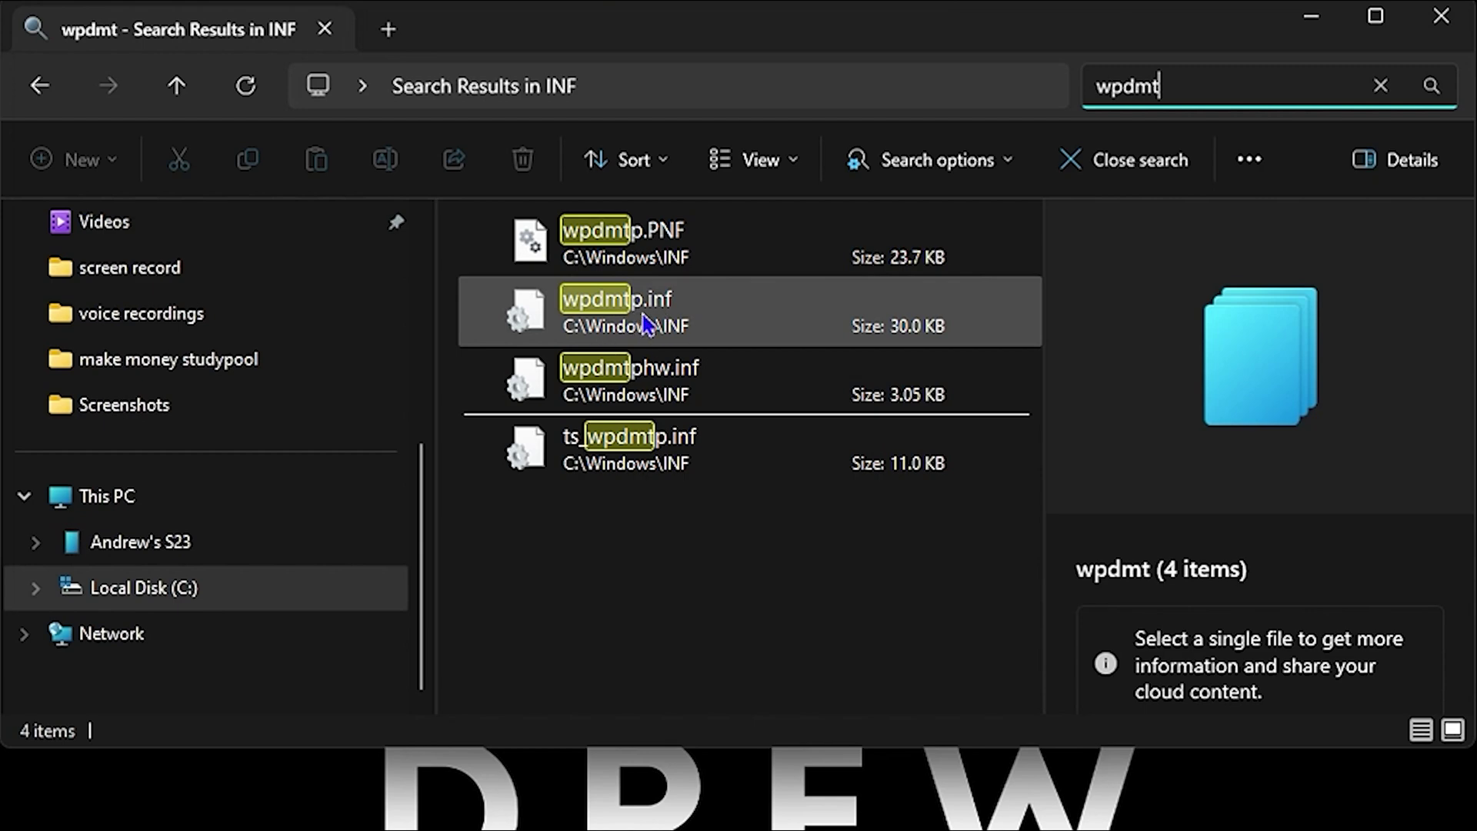
pyautogui.rightClick(602, 312)
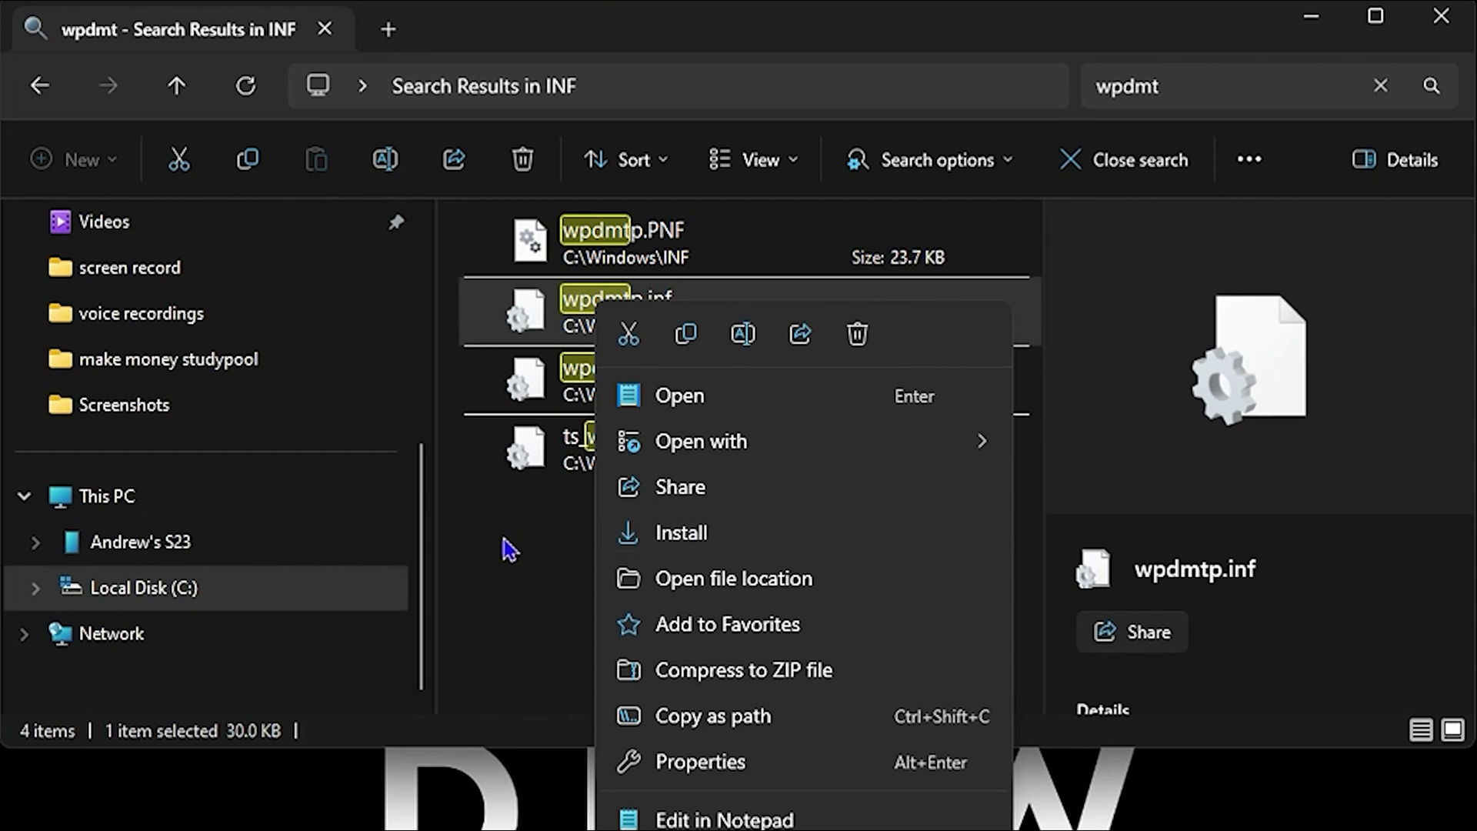
pyautogui.click(534, 590)
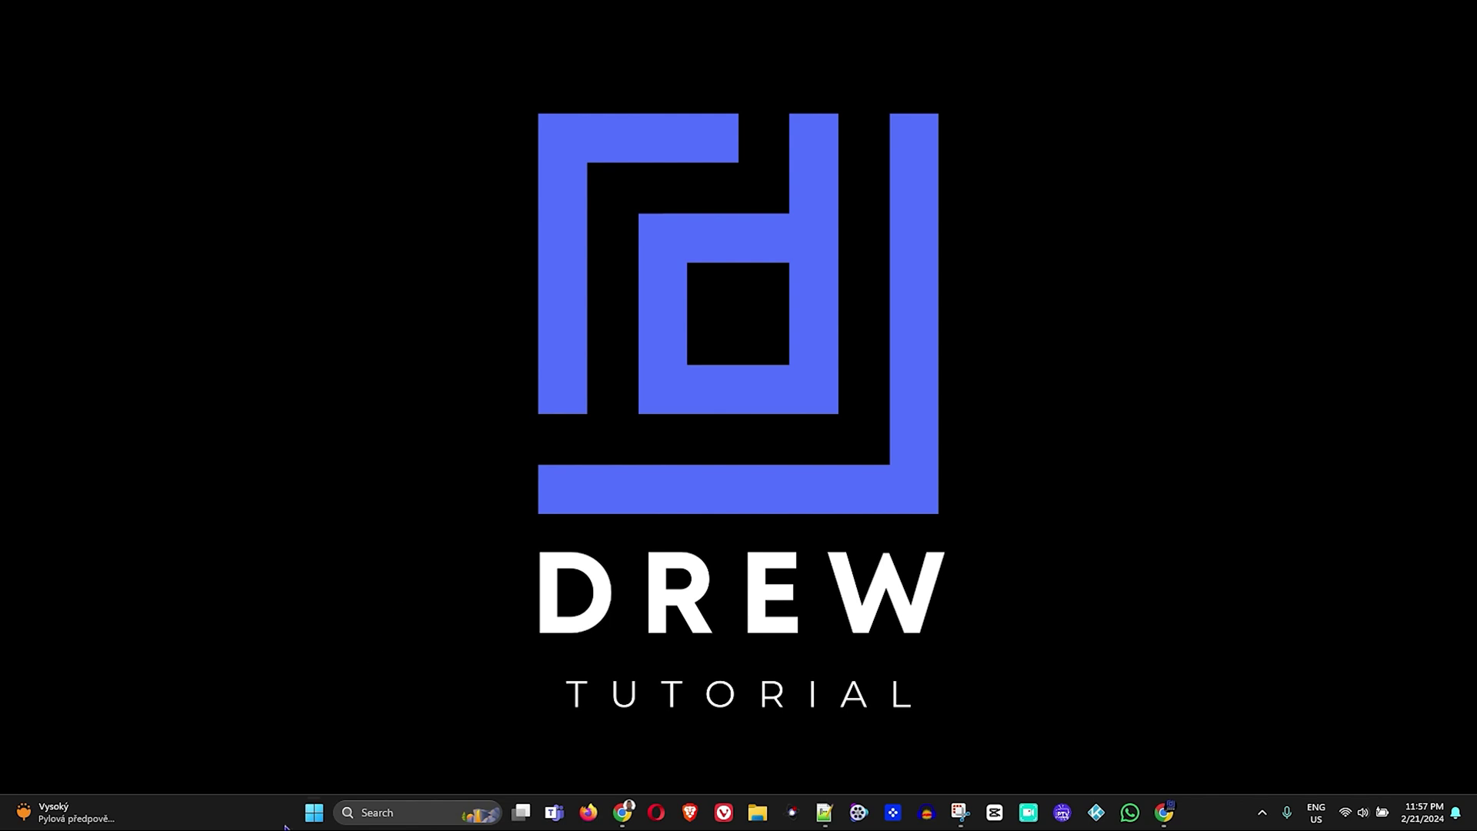
# Step: Open Disk Management through a Start search for 'disk mana', listing Disk 0's partitions
pyautogui.rightClick(310, 820)
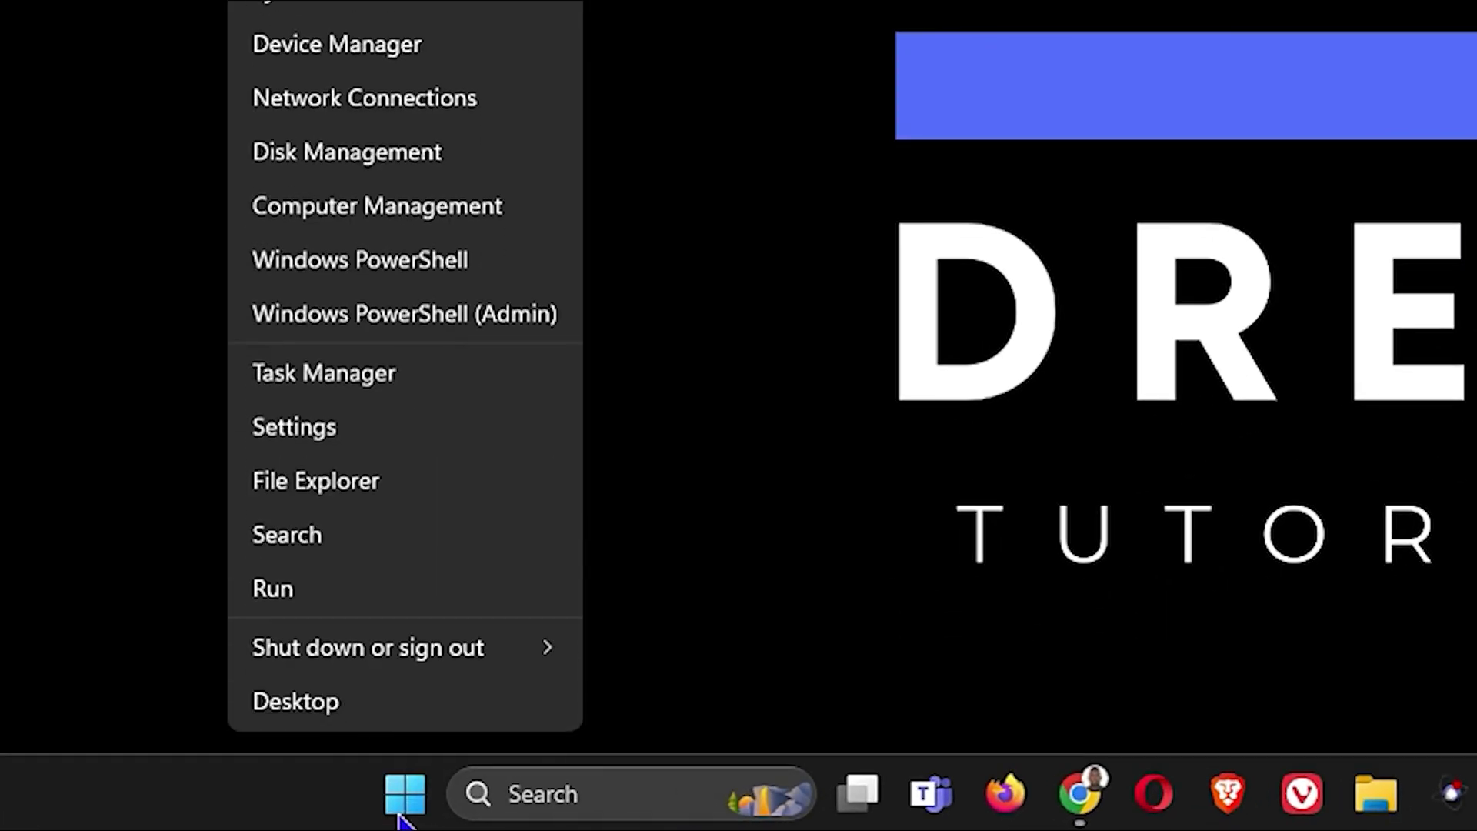
pyautogui.click(363, 164)
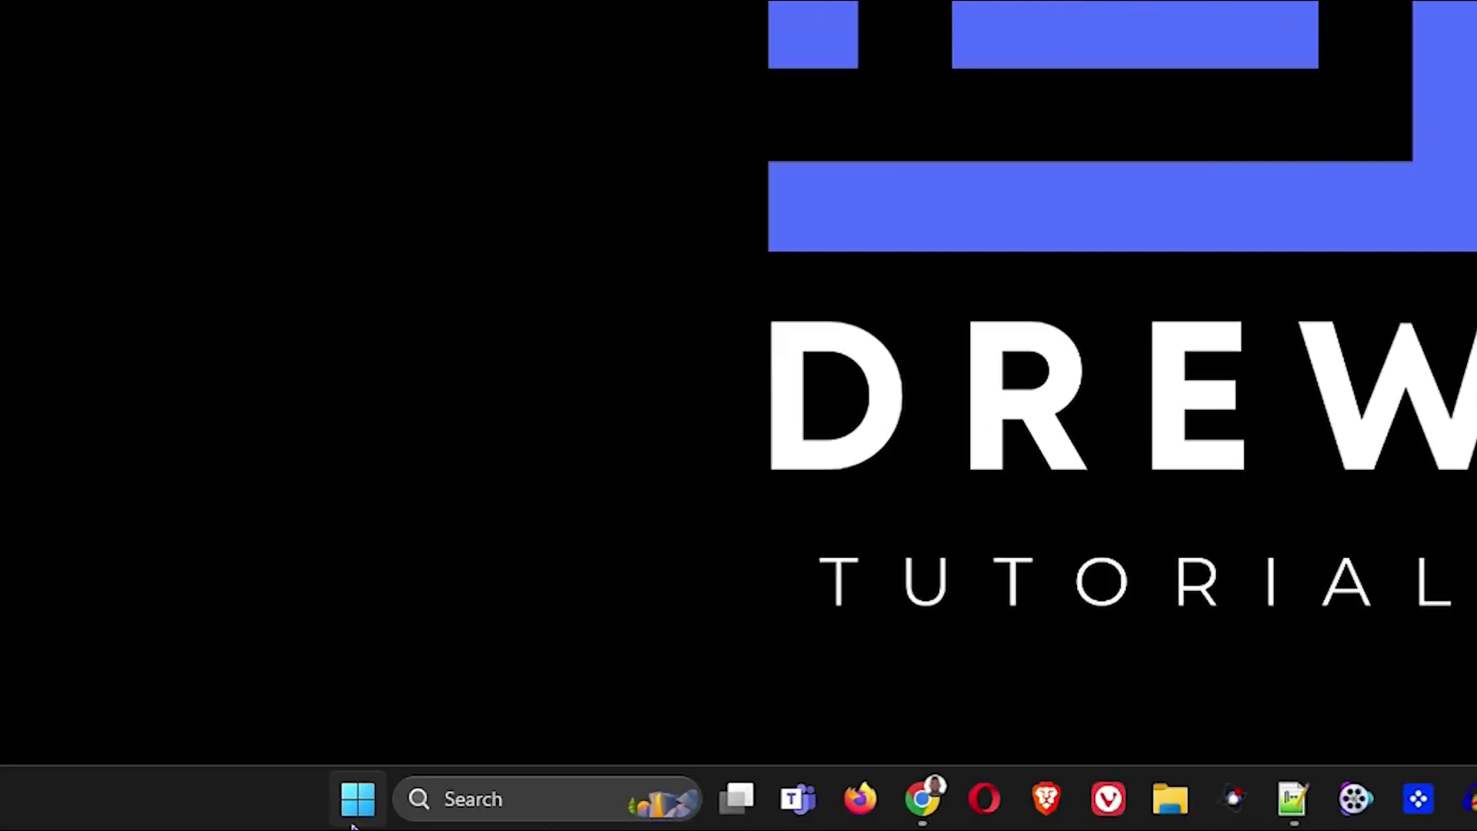
pyautogui.click(369, 808)
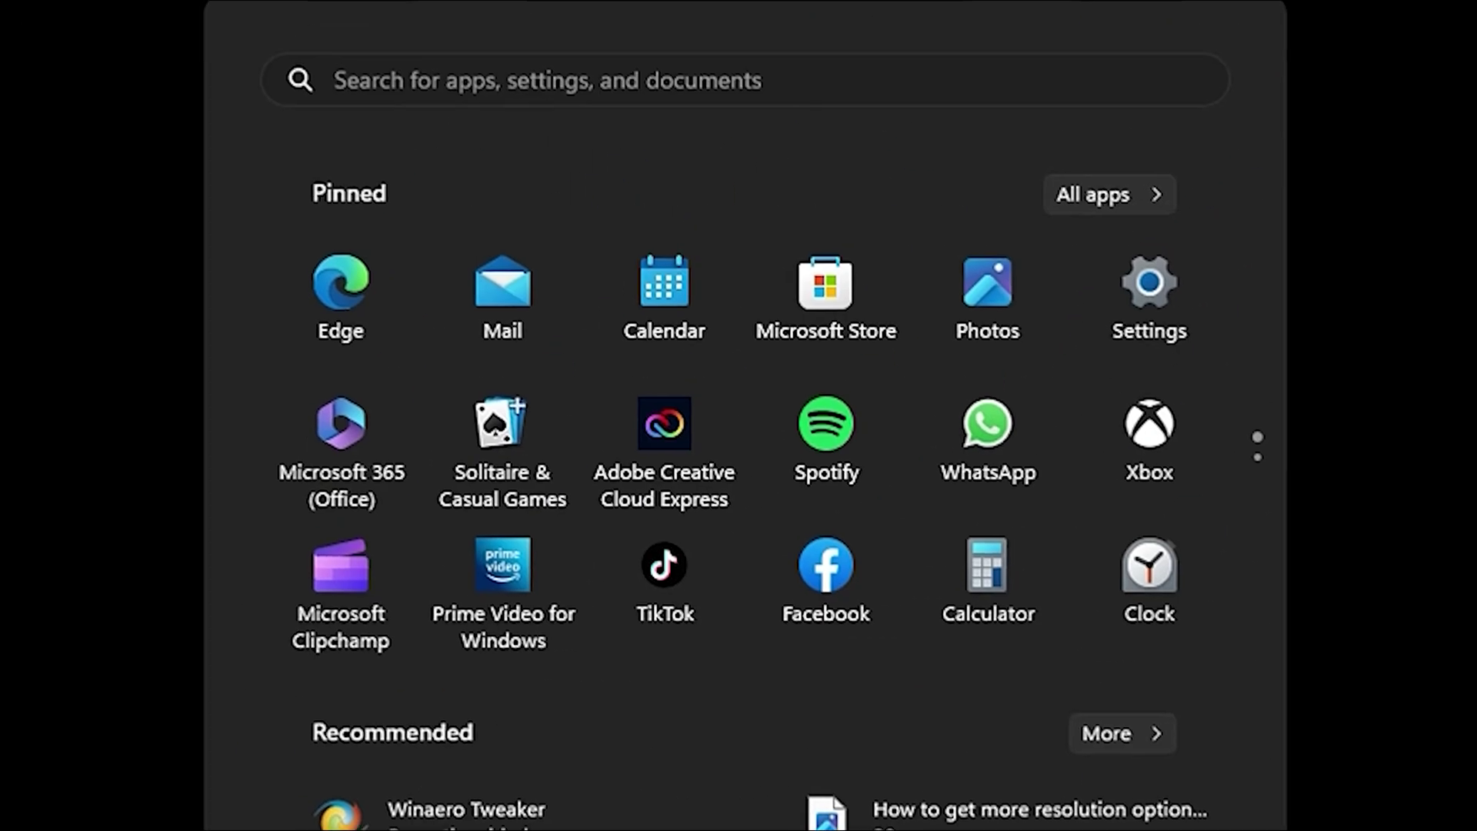
pyautogui.write('disk mana')
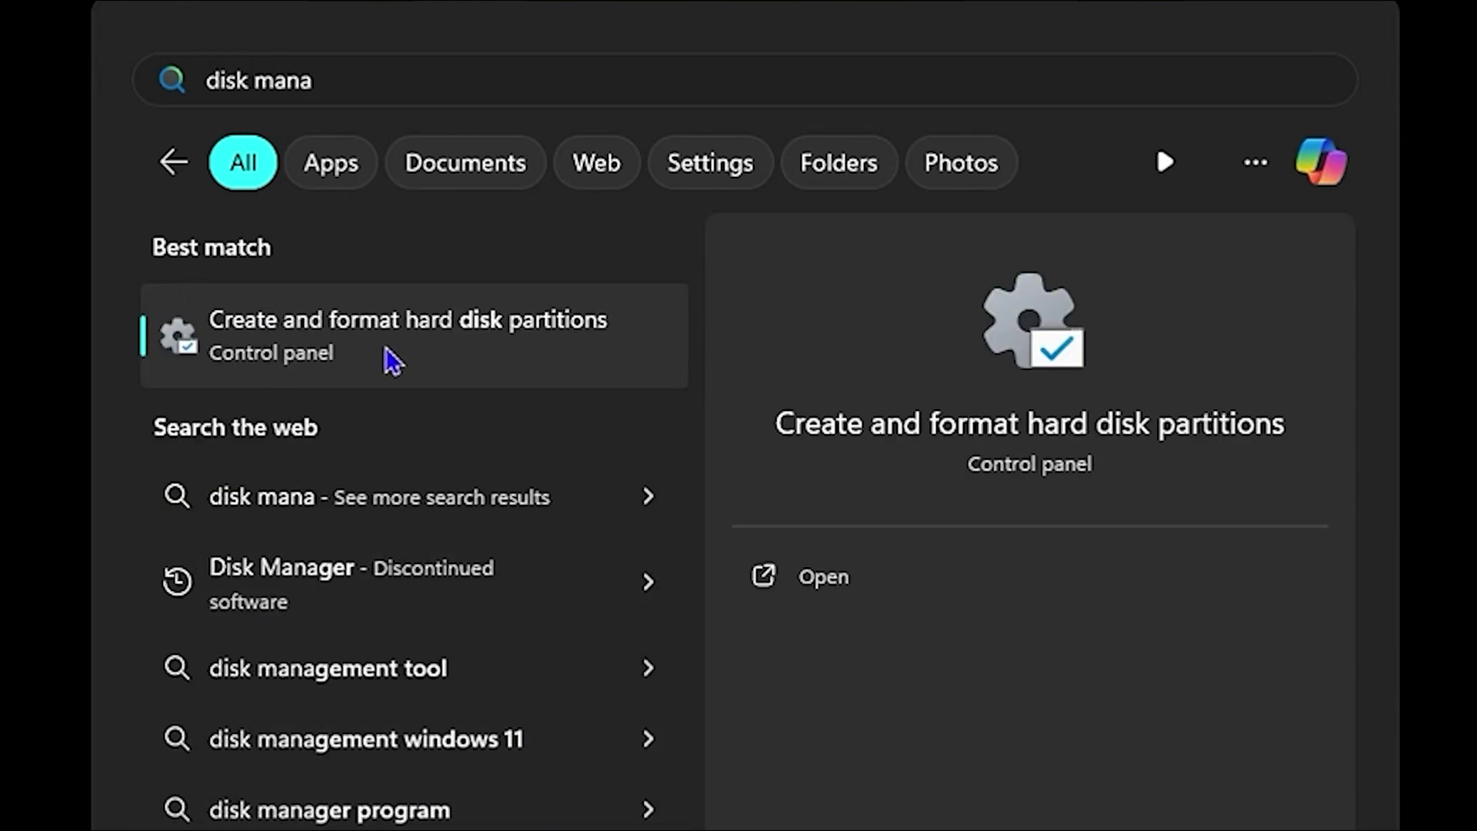
pyautogui.click(464, 339)
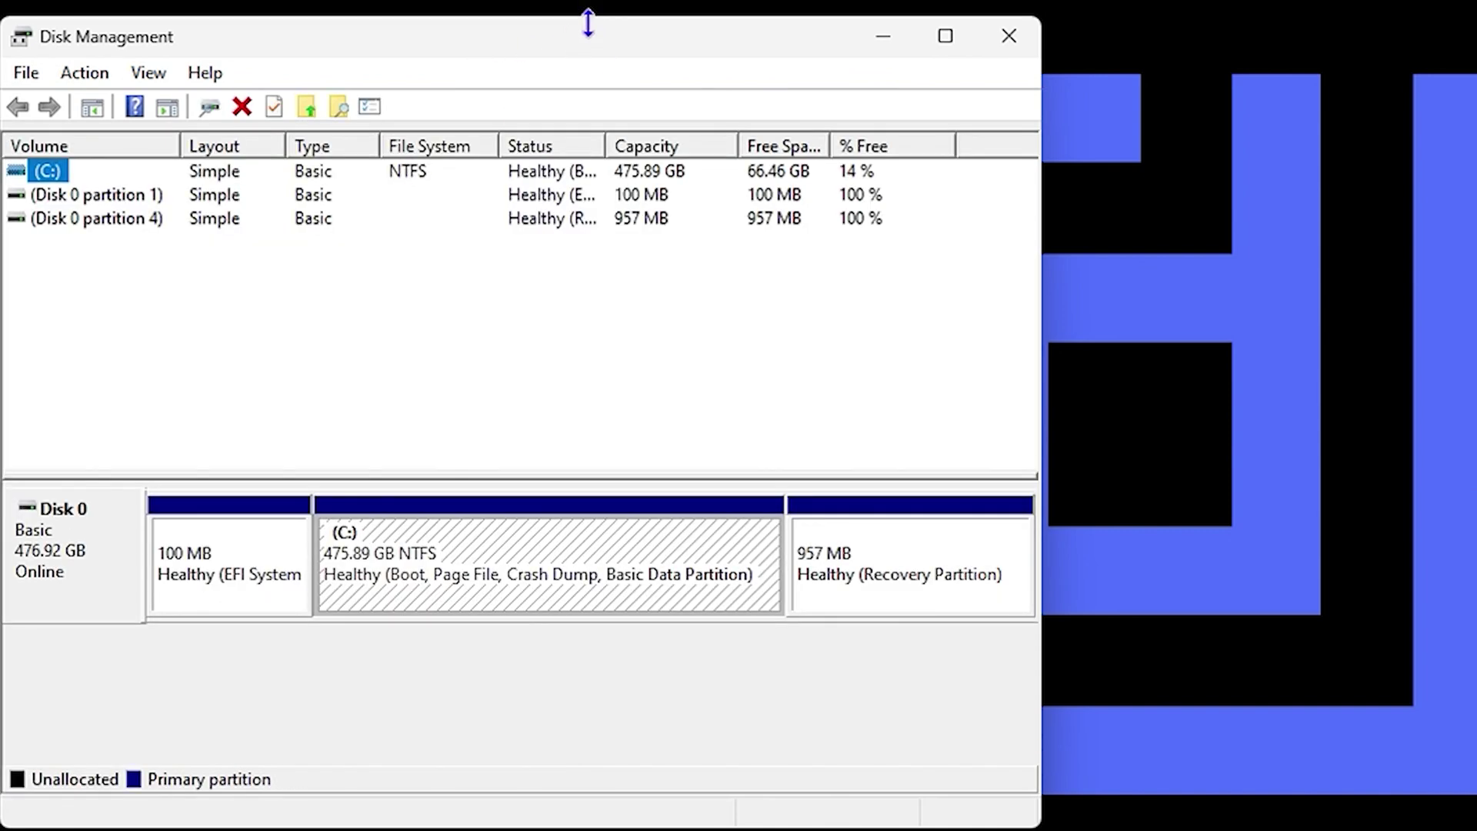
# Step: Make Disk Management taller, open Change Drive Letter and Paths for C:, and cancel it unchanged
pyautogui.moveTo(560, 13); pyautogui.dragTo(569, 2)
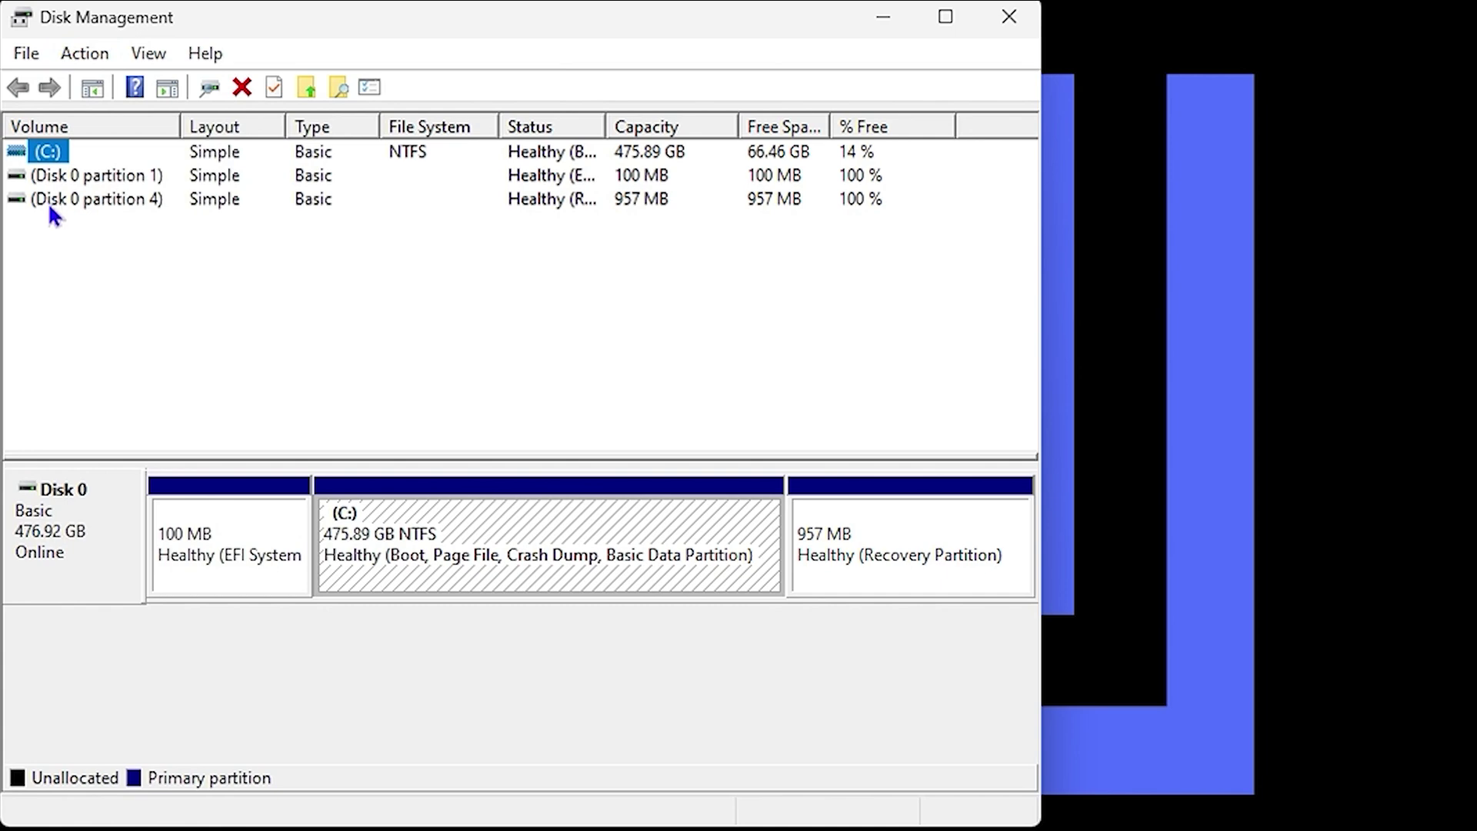
pyautogui.click(38, 223)
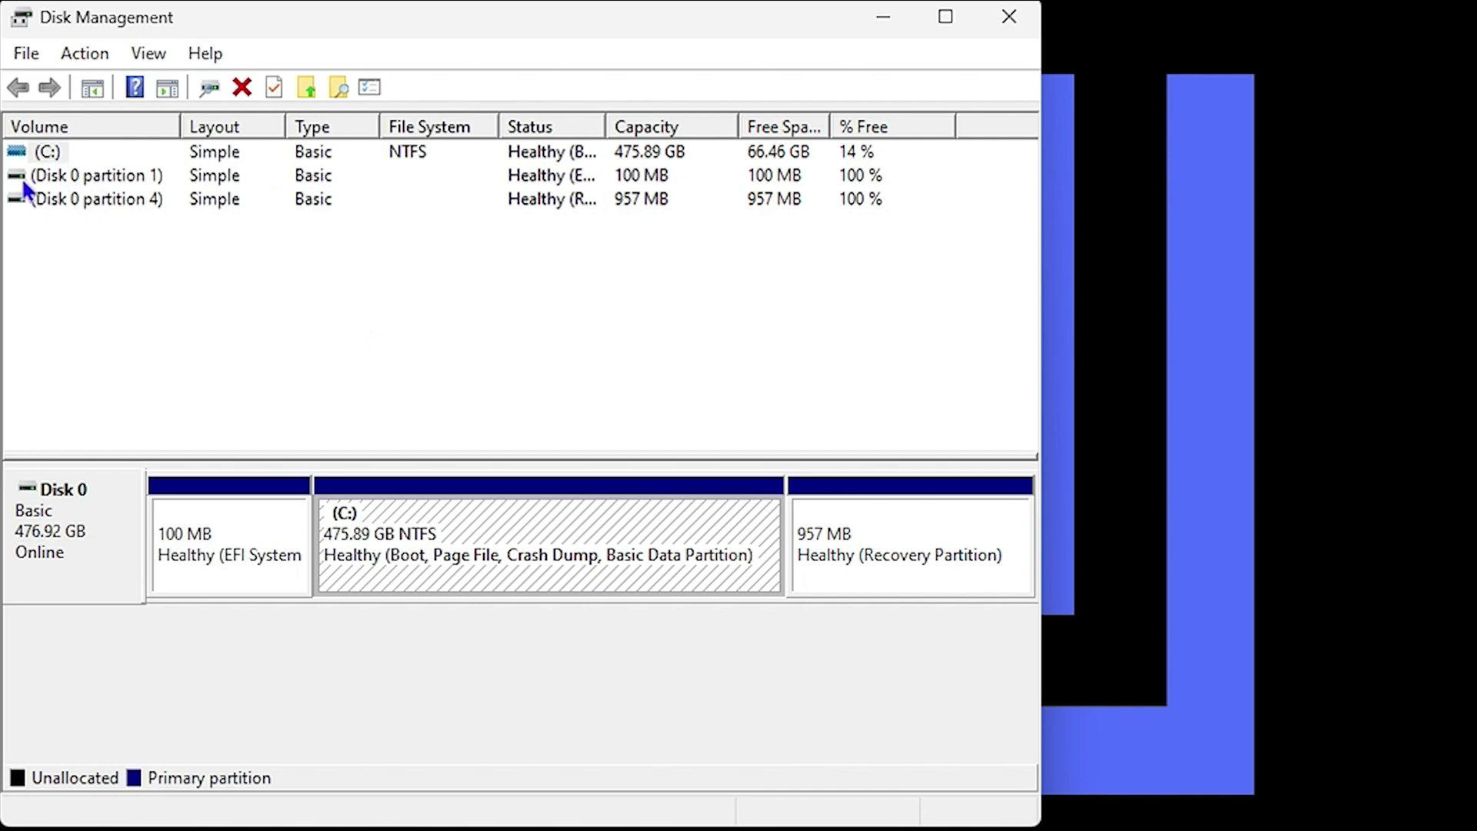
pyautogui.click(52, 154)
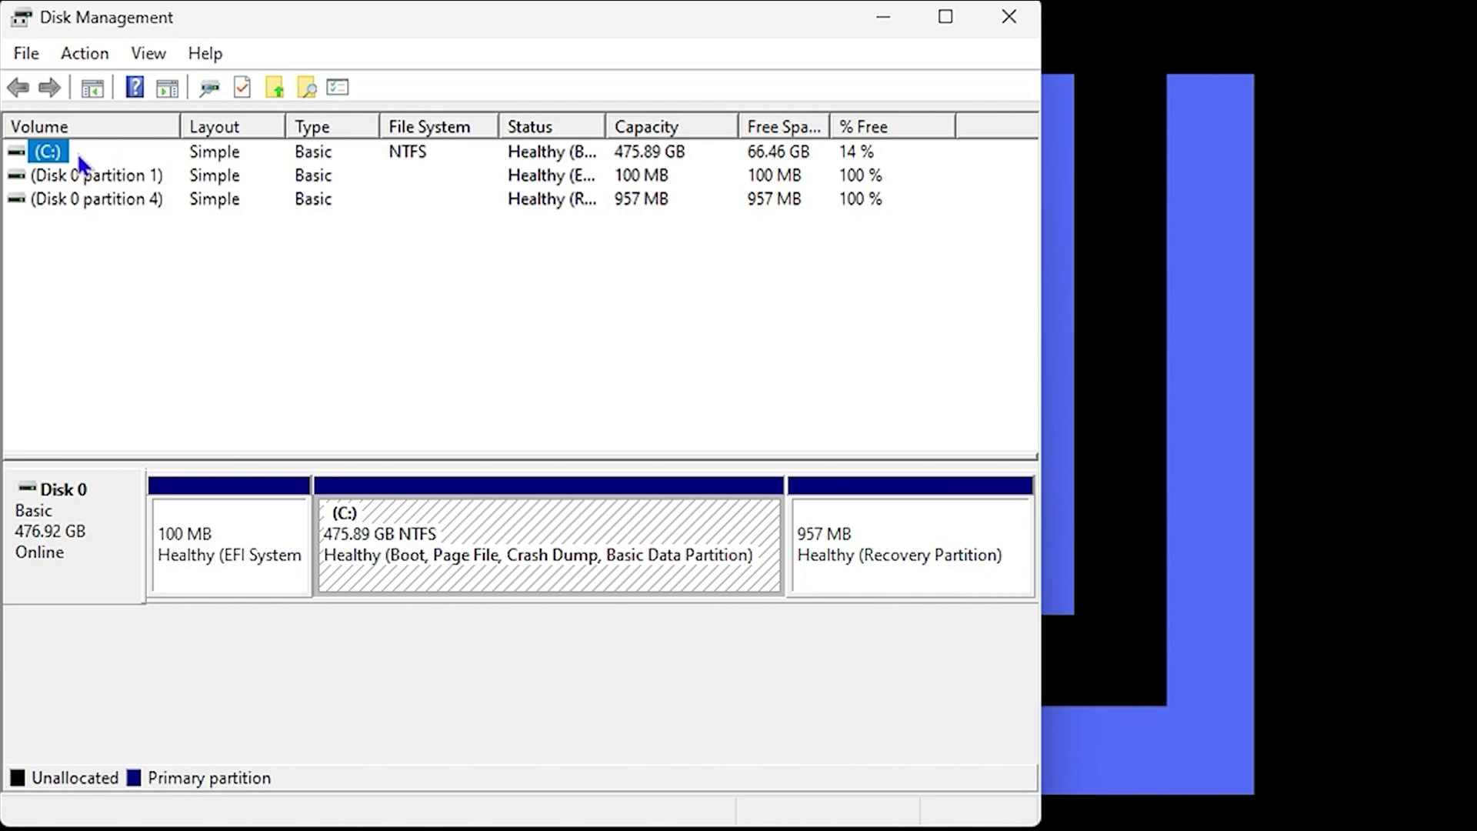
pyautogui.rightClick(46, 153)
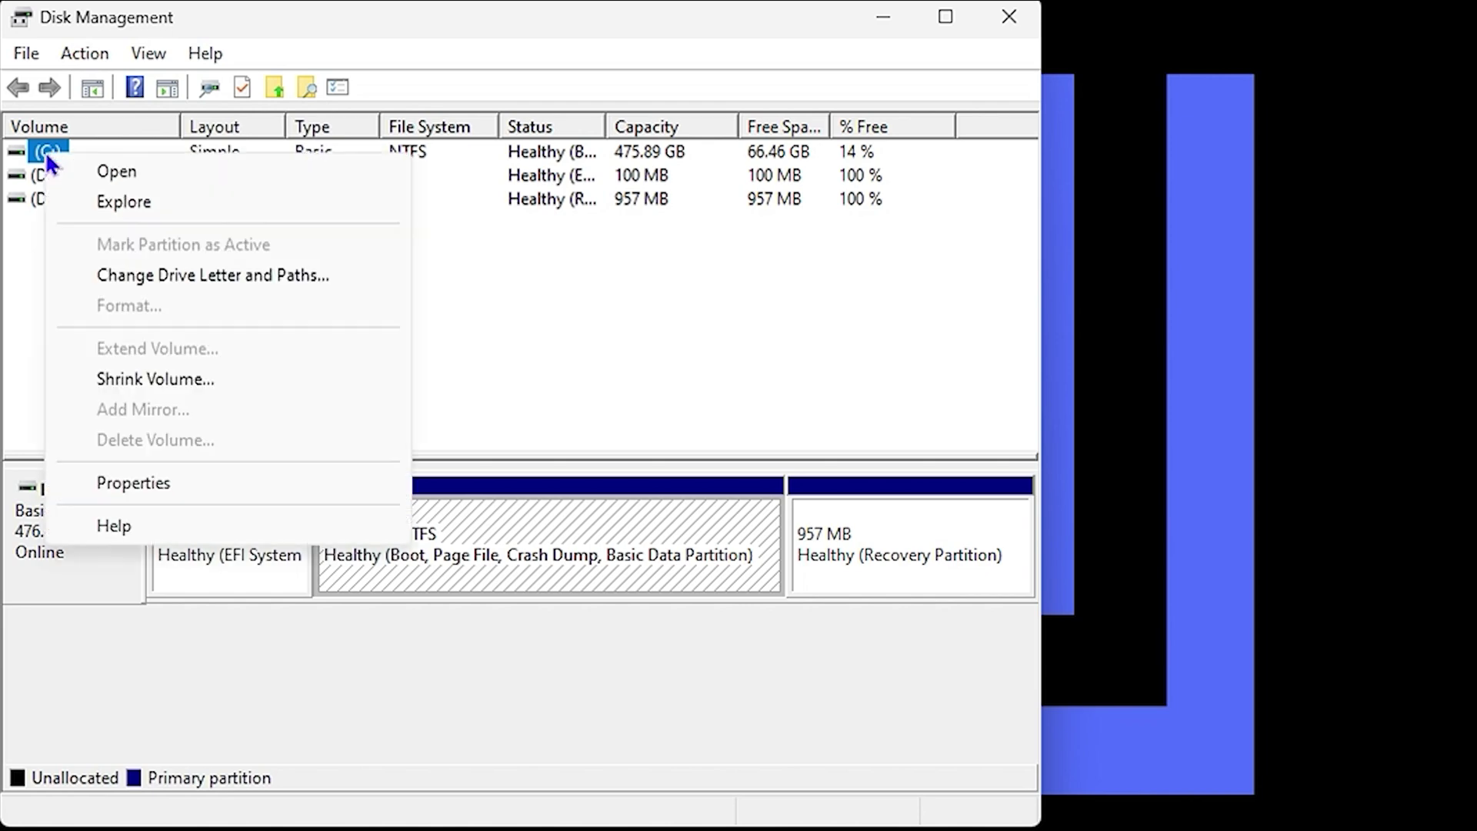
pyautogui.click(234, 274)
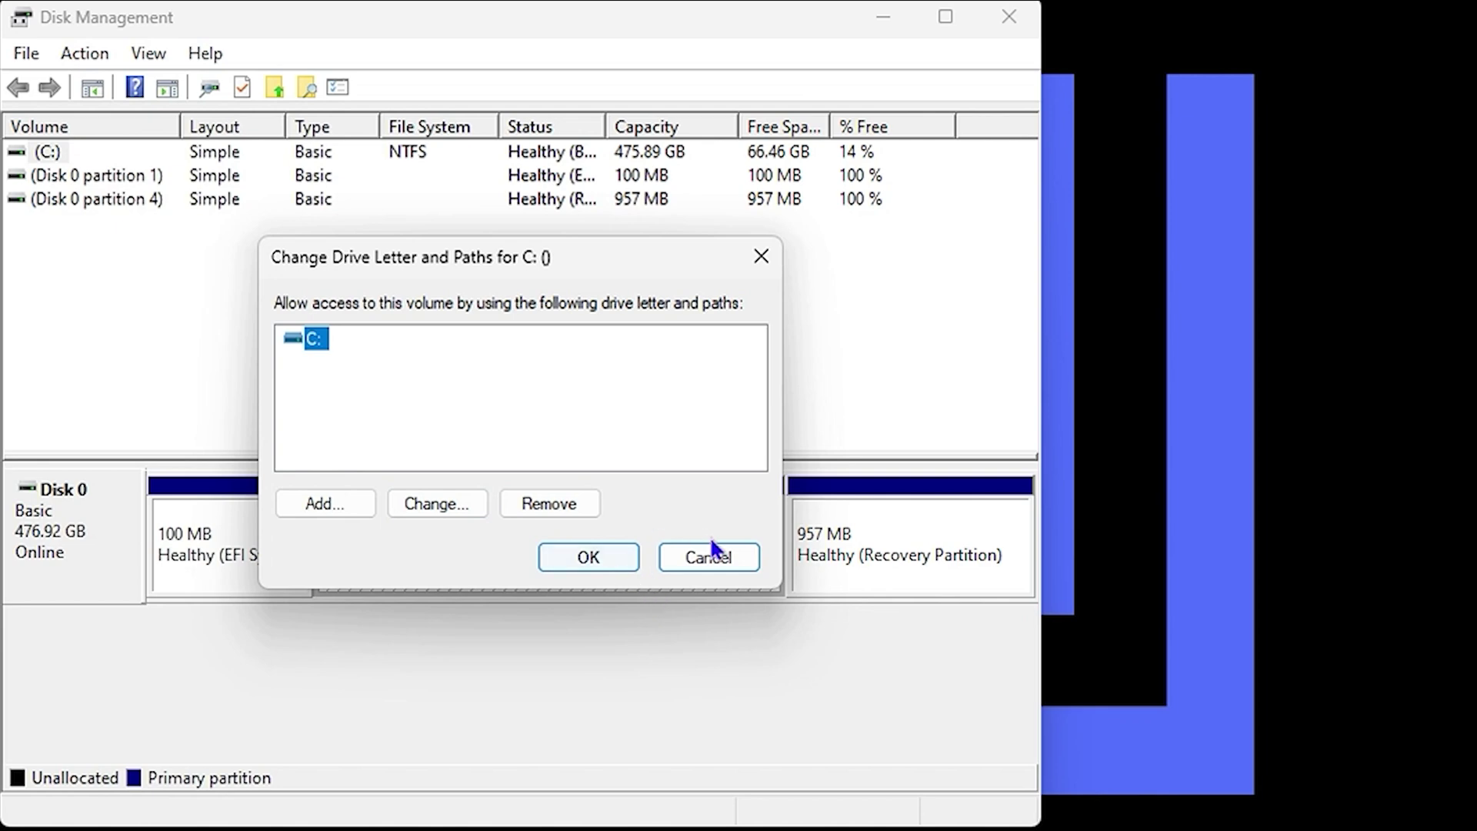
pyautogui.click(723, 556)
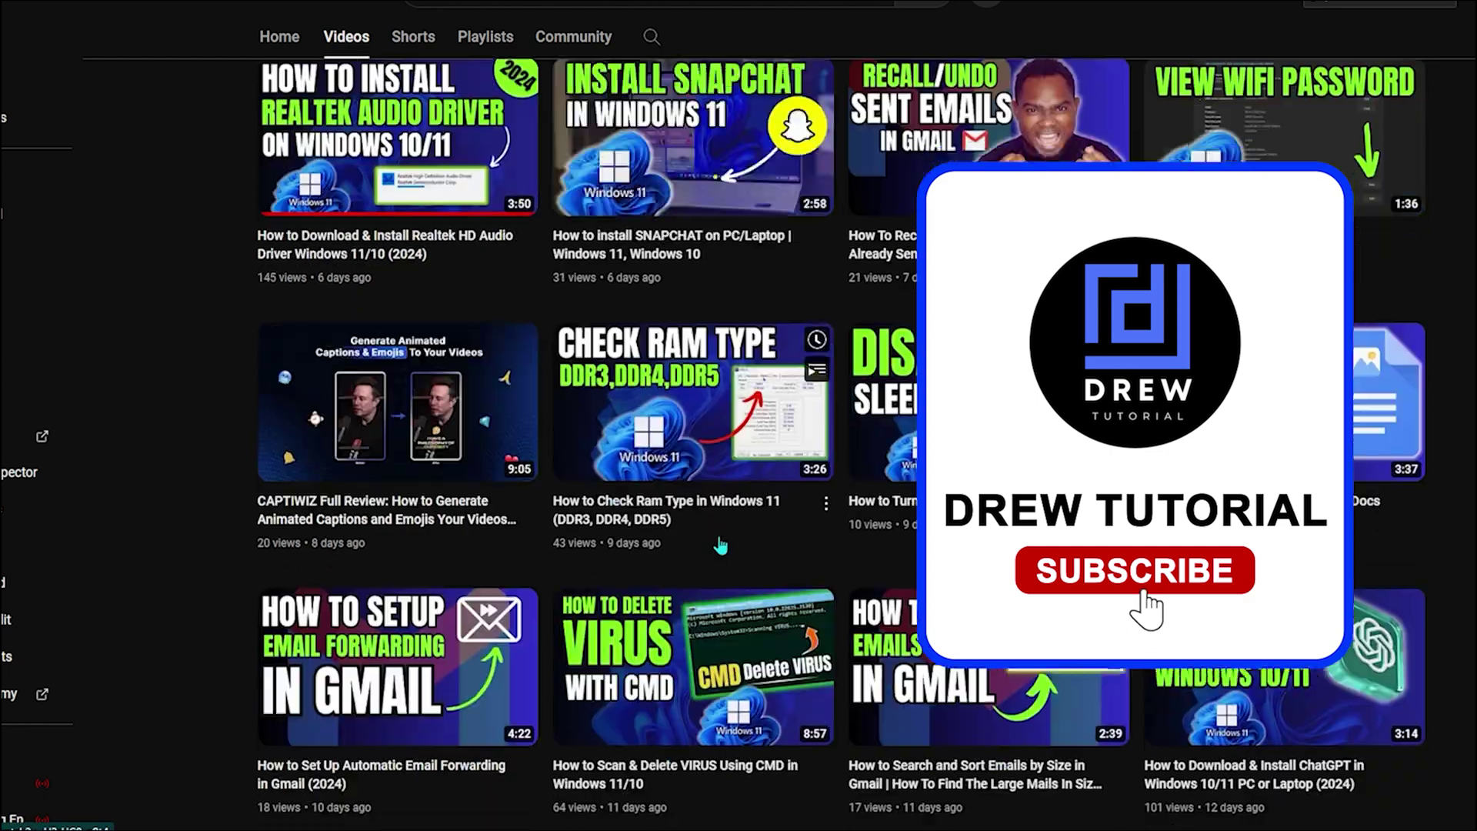
# Step: Scroll up and down through the tutorial channel's video listings on YouTube
pyautogui.scroll(-15, 721, 545)
pyautogui.scroll(15, 721, 545)
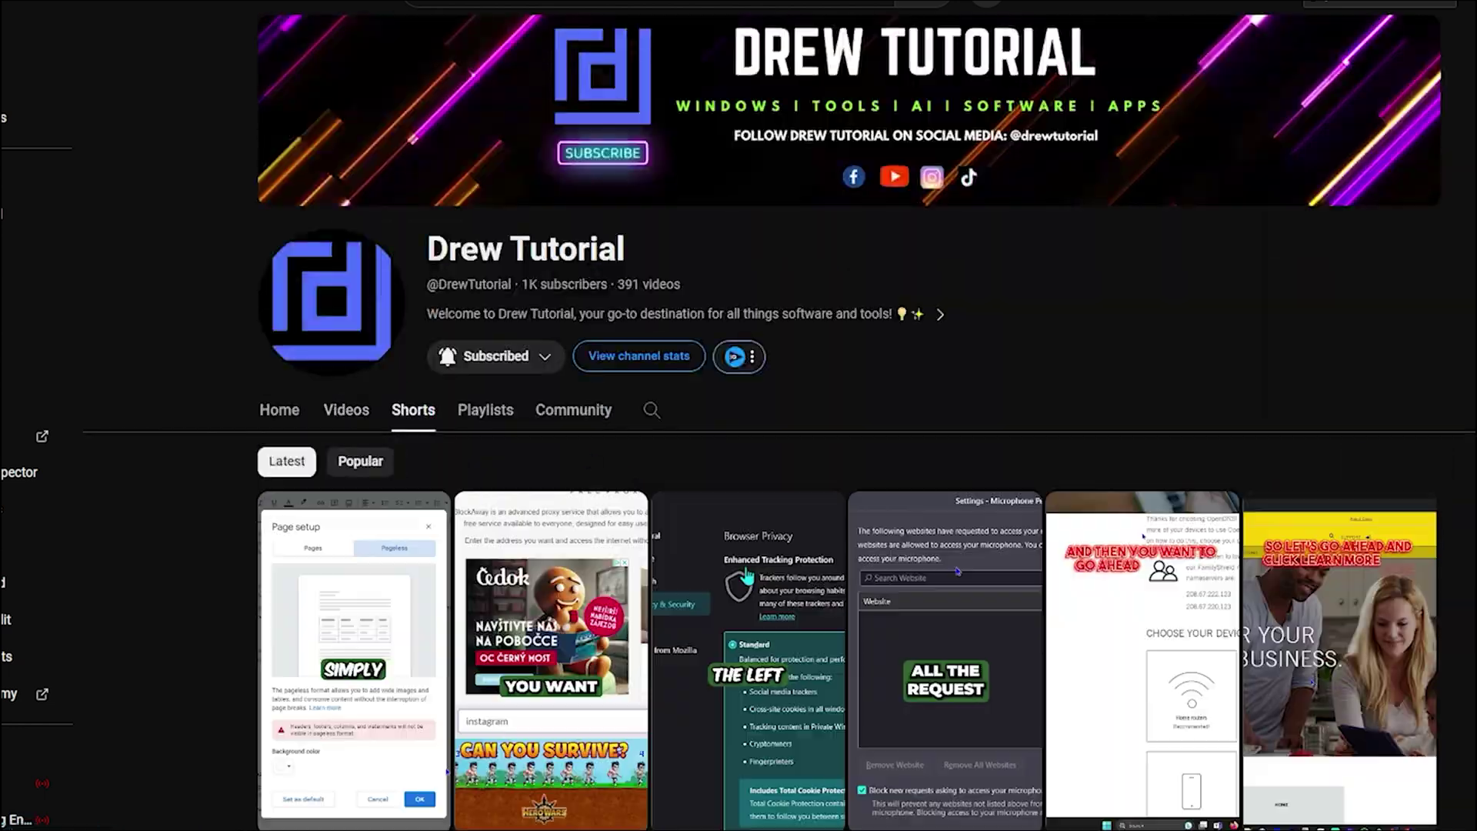
pyautogui.scroll(-20, 748, 576)
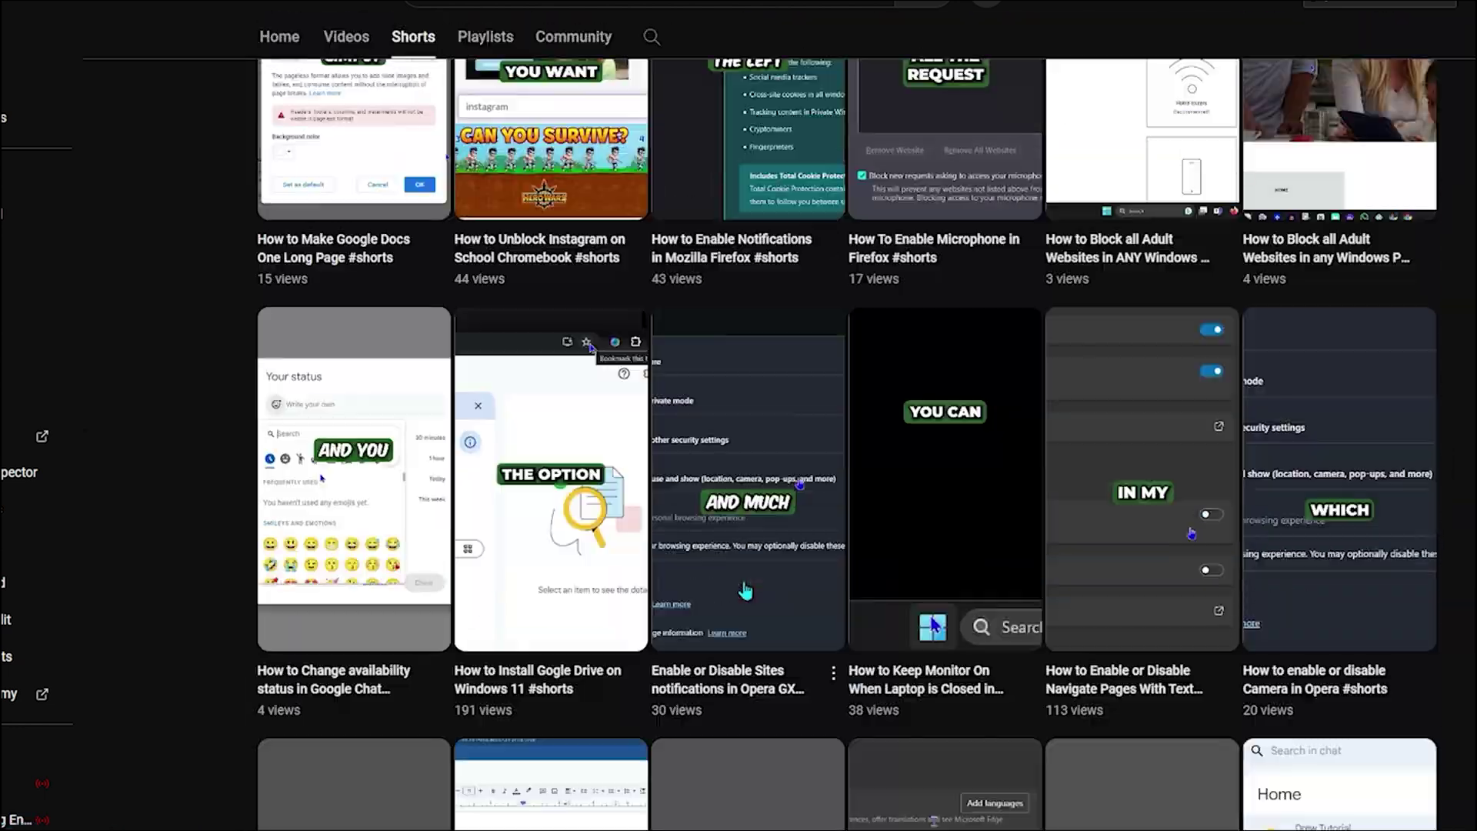
pyautogui.scroll(-20, 745, 593)
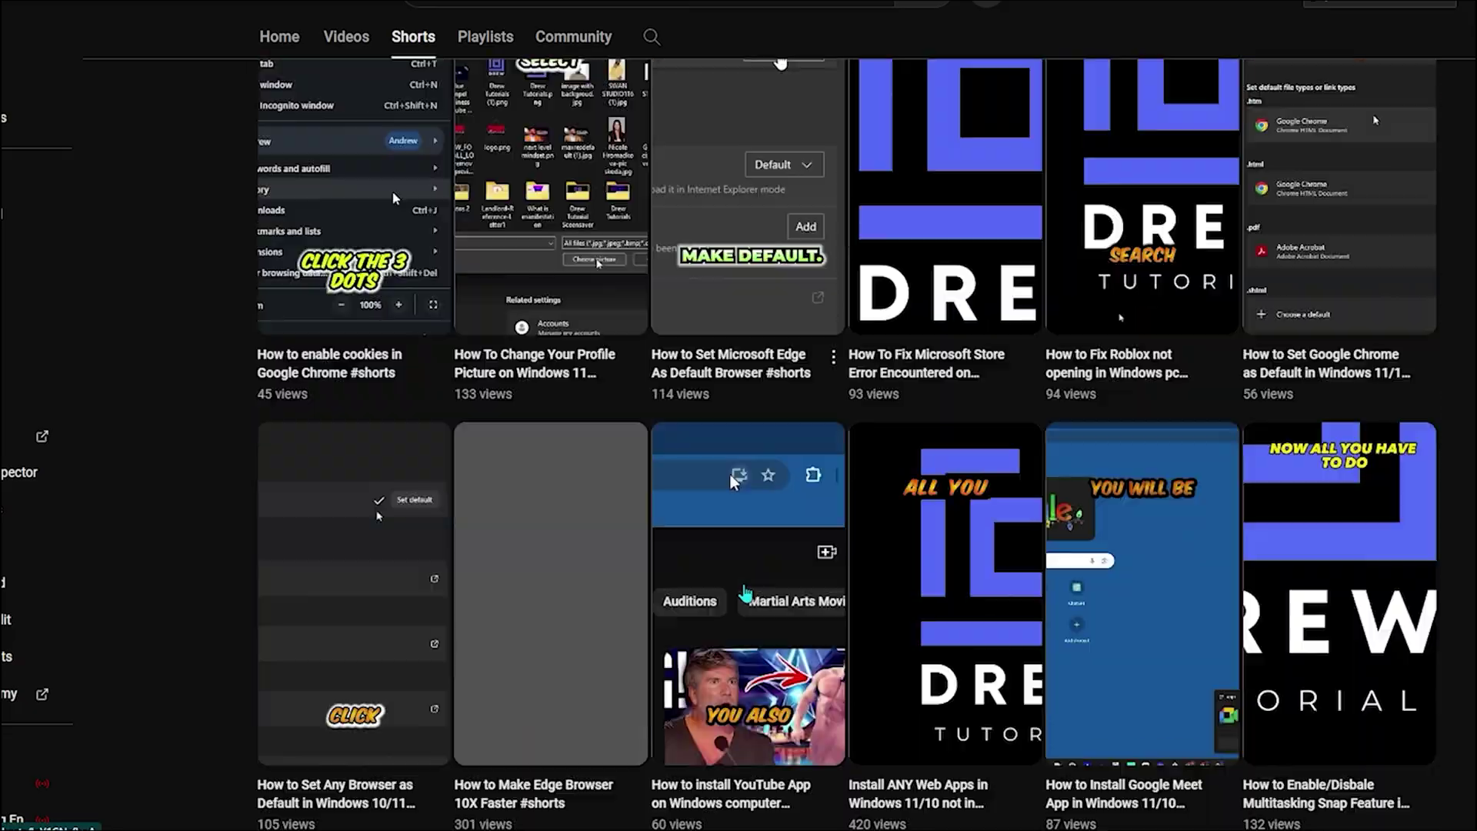
pyautogui.scroll(20, 744, 591)
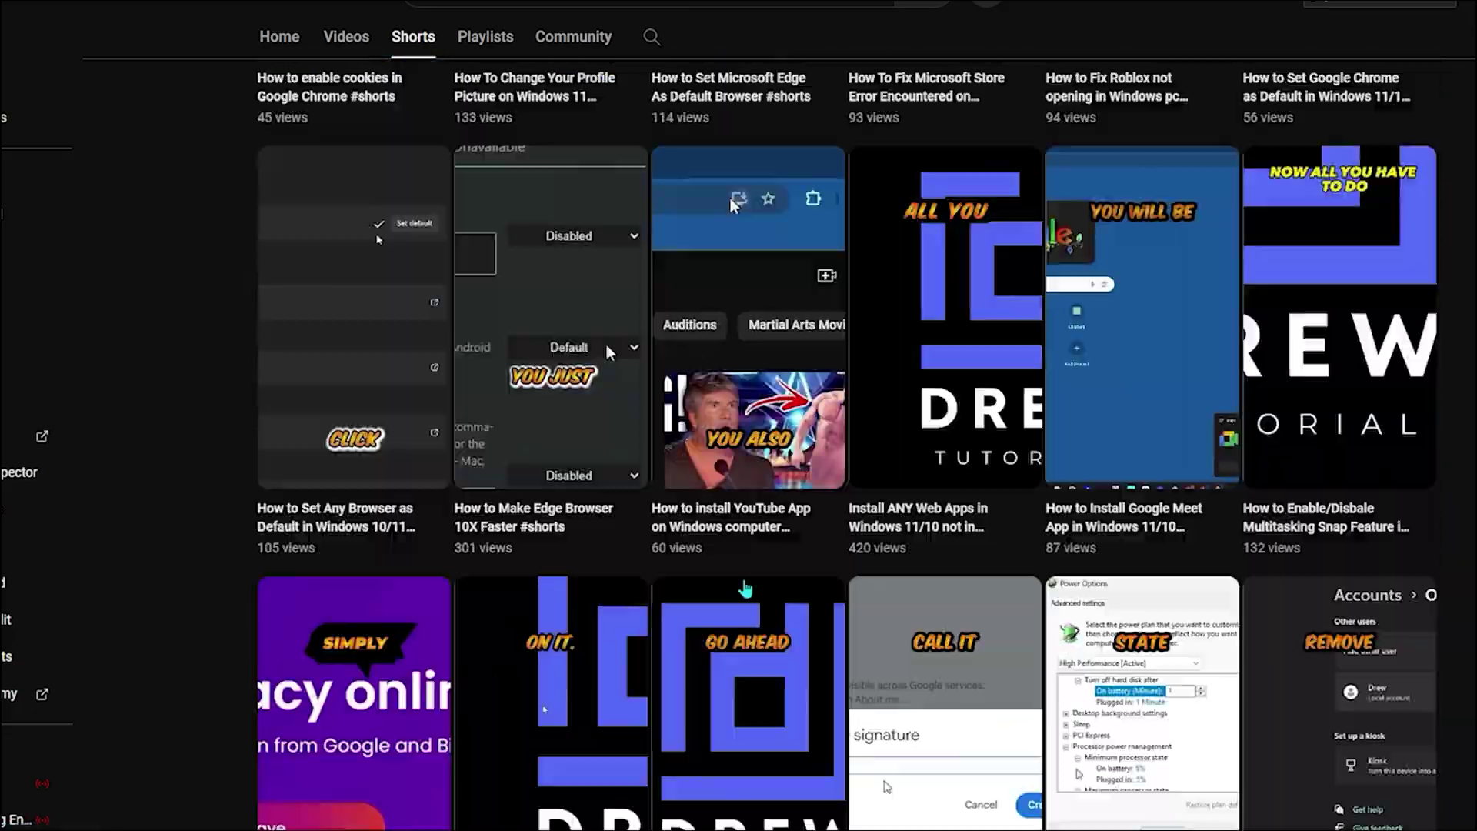